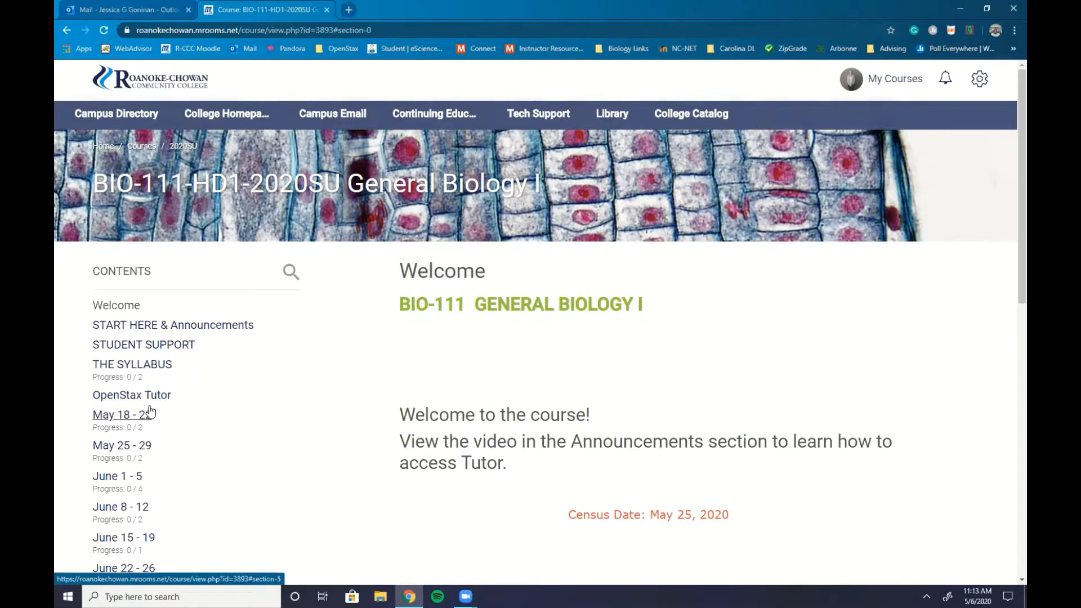
- Launch OpenStax Tutor from the course's OpenStax Tutor section and continue to it in a new browser tab
{"action": "left_click", "coordinate": [115, 404]}
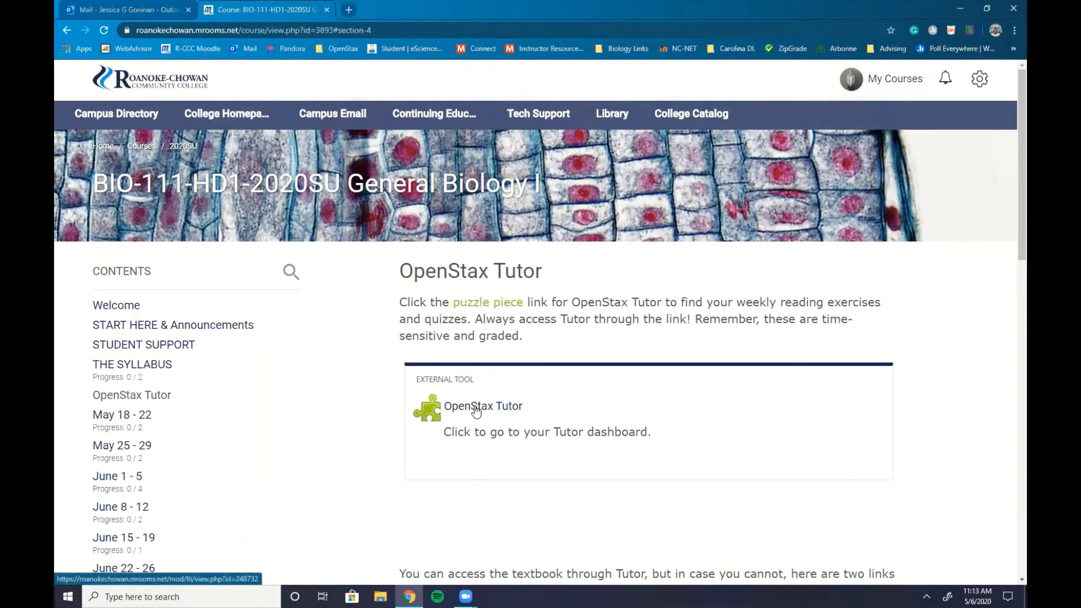
{"action": "left_click", "coordinate": [475, 410]}
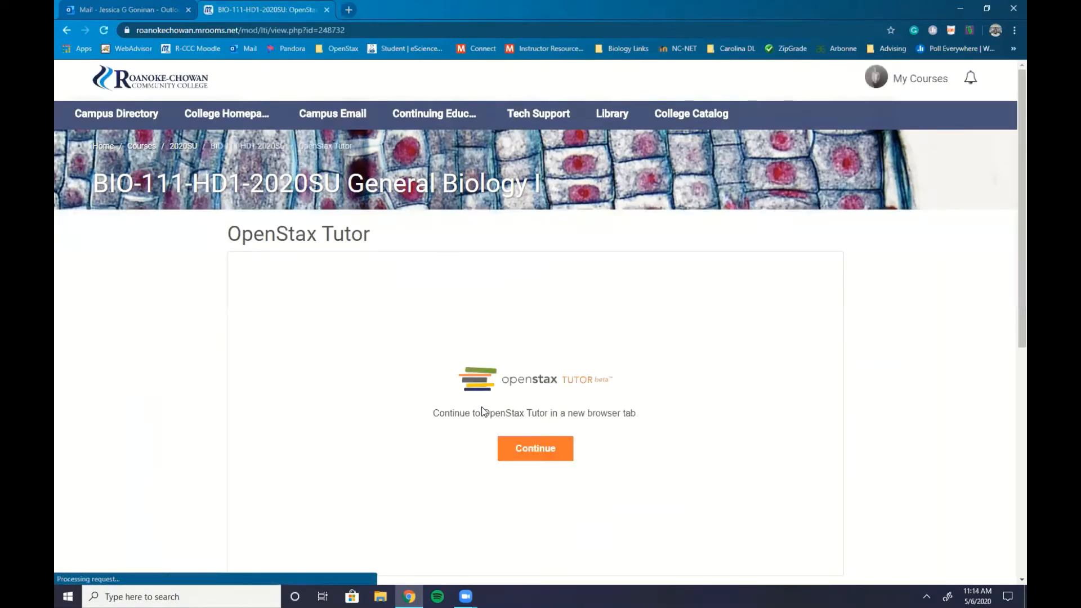
{"action": "left_click", "coordinate": [537, 457]}
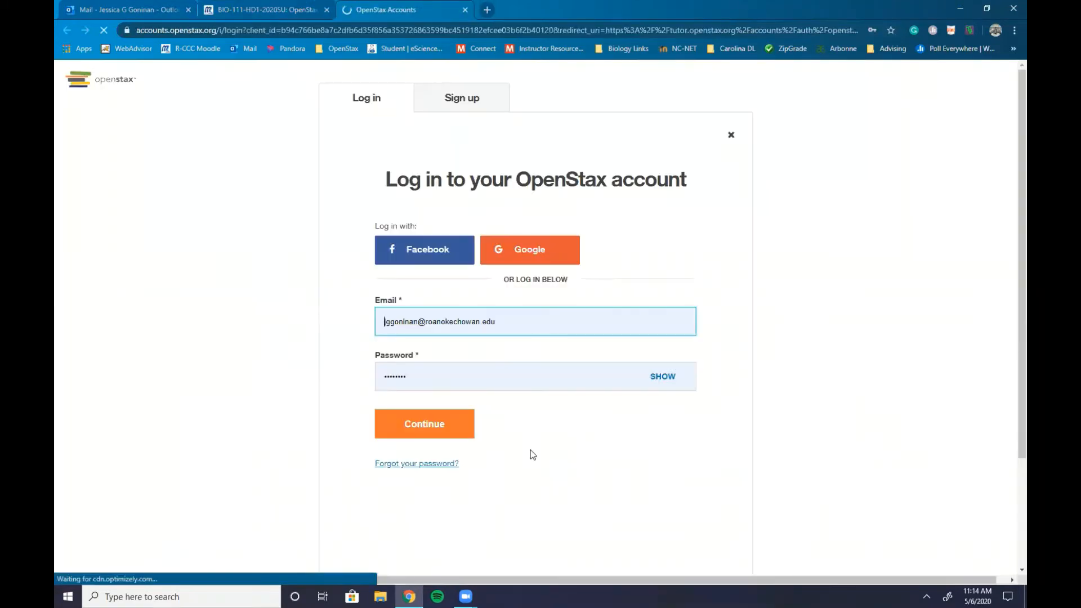
- Look at the OpenStax sign-up options, and log in to the existing account with the saved credentials
{"action": "left_click", "coordinate": [462, 110]}
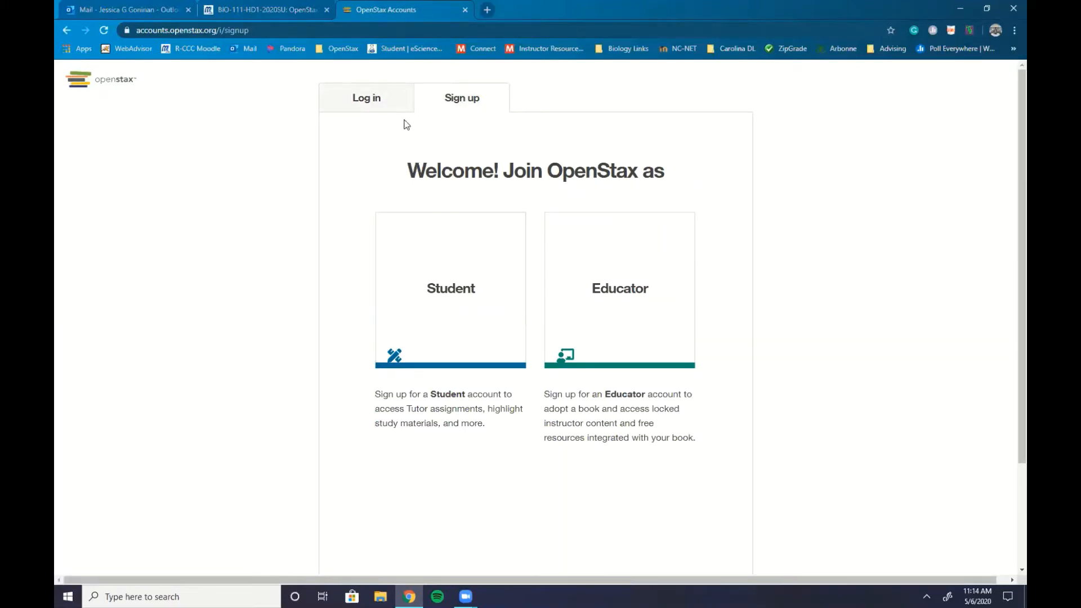
{"action": "left_click", "coordinate": [366, 103]}
{"action": "left_click", "coordinate": [418, 431]}
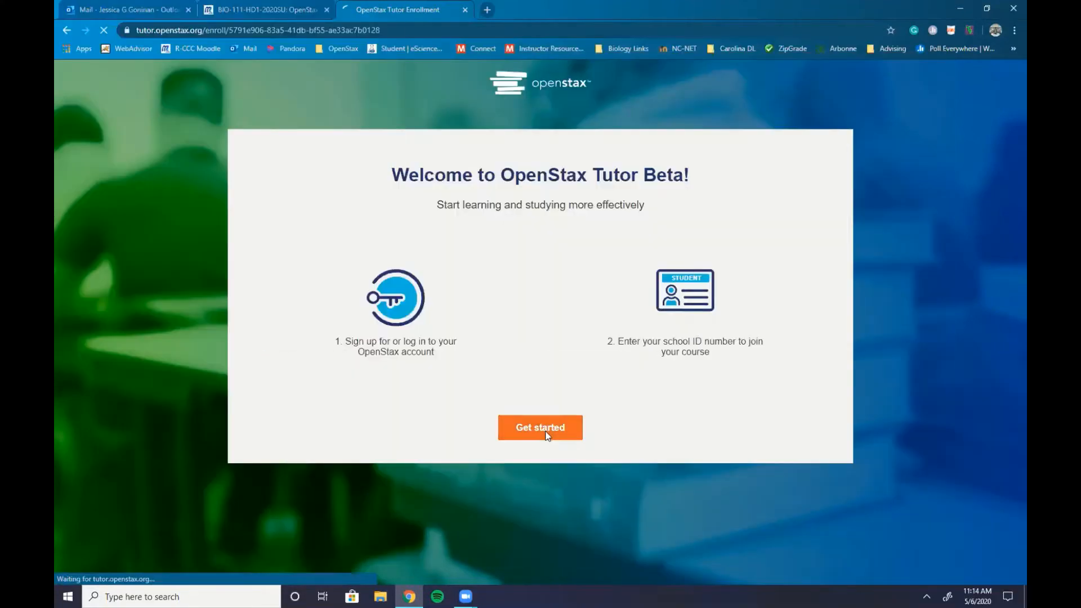
- Proceed past the Tutor welcome and enrollment pages to the course list and open the BIO-111-20SU course
{"action": "left_click", "coordinate": [545, 431]}
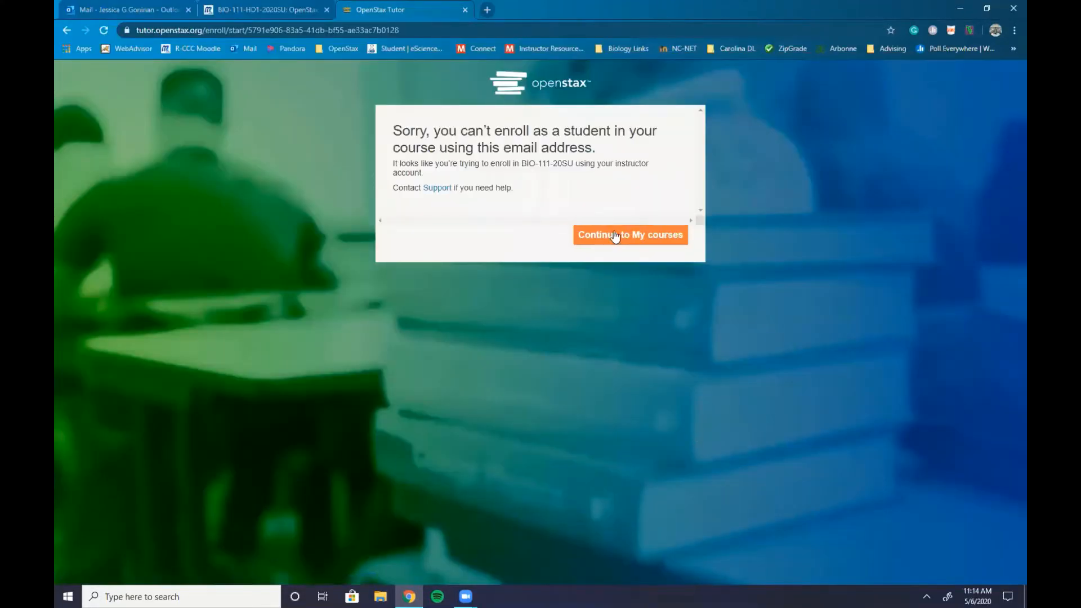
{"action": "left_click", "coordinate": [615, 236]}
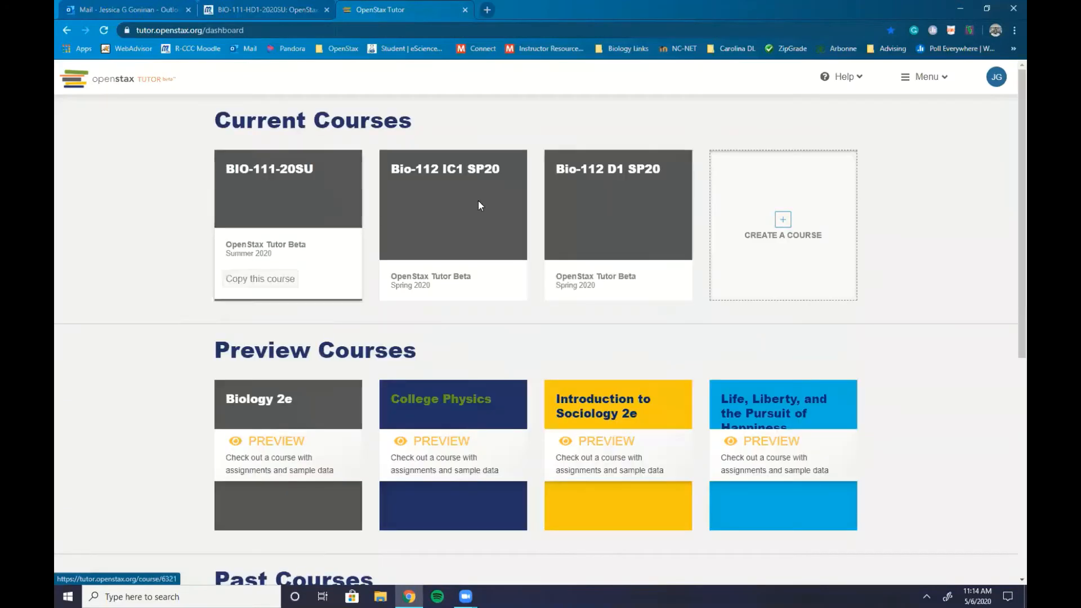
{"action": "left_click", "coordinate": [315, 208]}
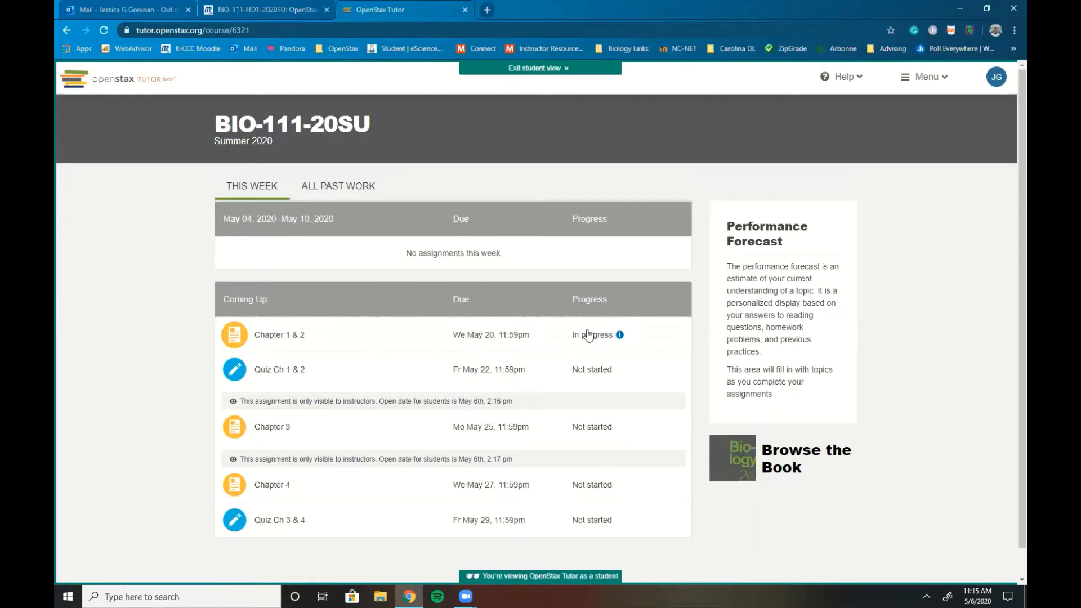
- Check the instructor's note for the Chapter 1 & 2 assignment, and open the assignment at its Introduction page
{"action": "mouse_move", "coordinate": [619, 338]}
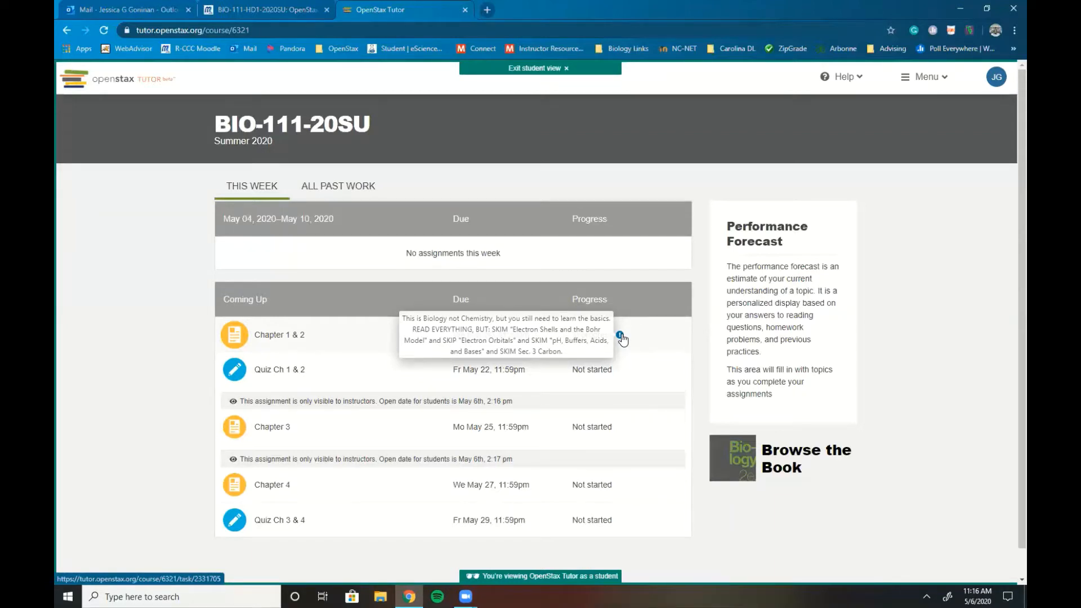
{"action": "left_click", "coordinate": [369, 337]}
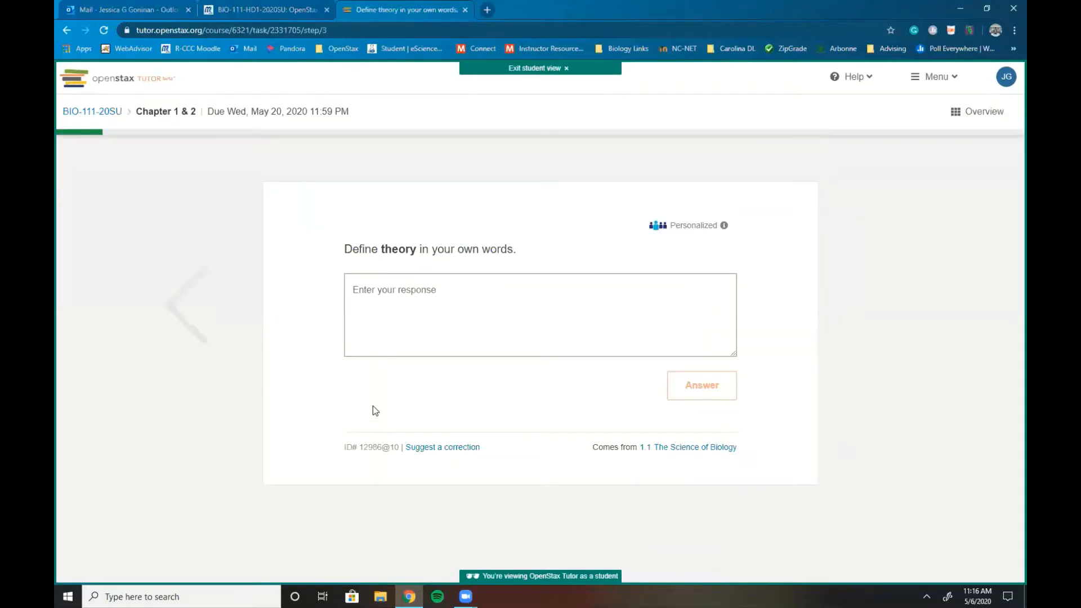
{"action": "left_click", "coordinate": [208, 323]}
{"action": "left_click", "coordinate": [167, 295]}
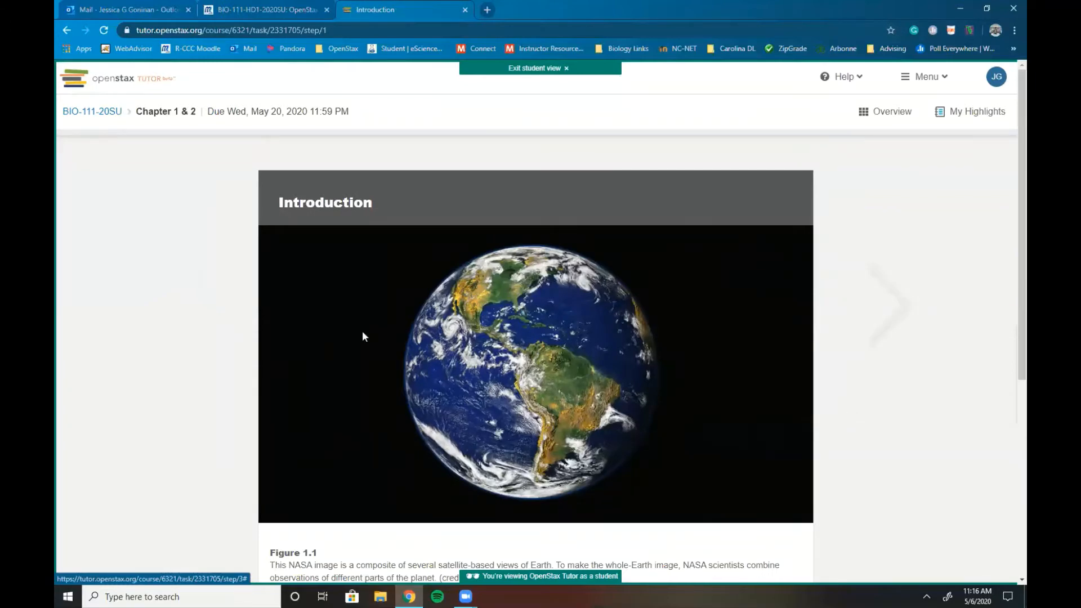
- Read through the Introduction page and continue to section 1.1 The Science of Biology
{"action": "scroll", "coordinate": [690, 396], "scroll_direction": "down", "scroll_amount": 3}
{"action": "scroll", "coordinate": [690, 396], "scroll_direction": "down", "scroll_amount": 4}
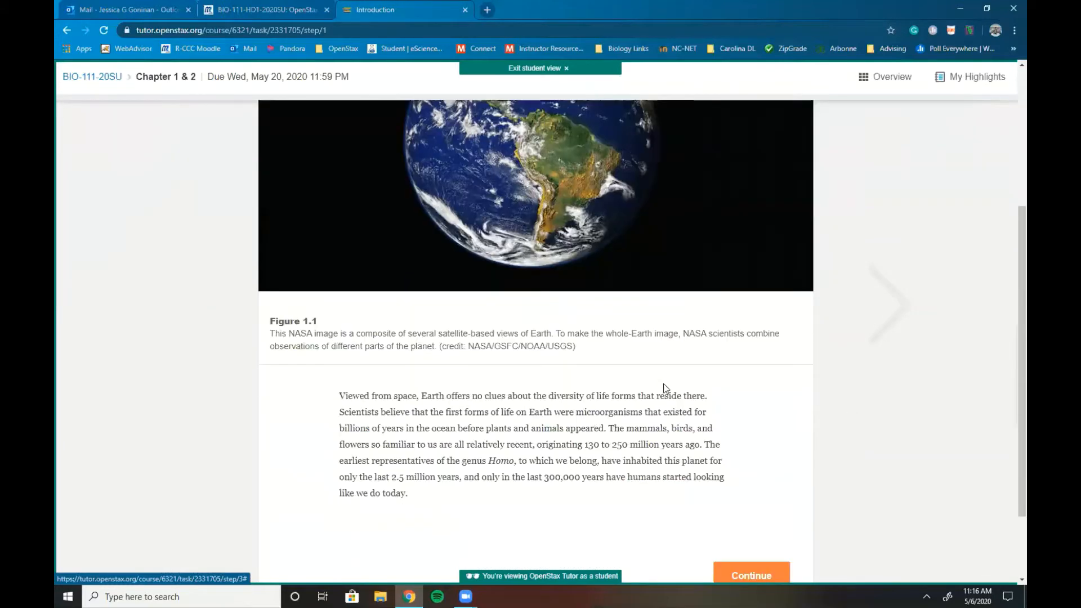
{"action": "scroll", "coordinate": [633, 414], "scroll_direction": "up", "scroll_amount": 5}
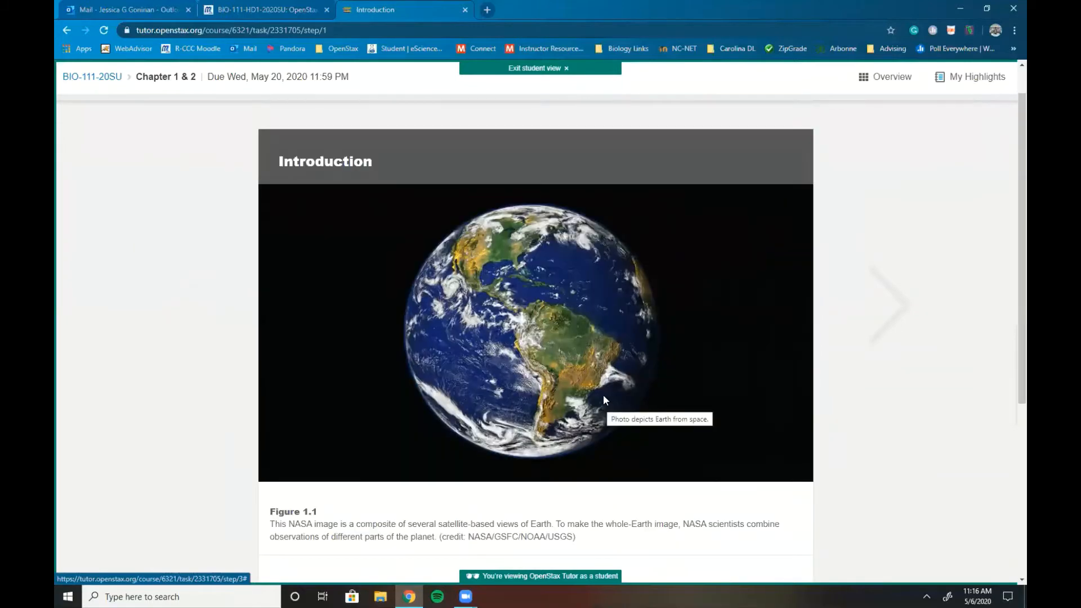
{"action": "scroll", "coordinate": [583, 374], "scroll_direction": "down", "scroll_amount": 3}
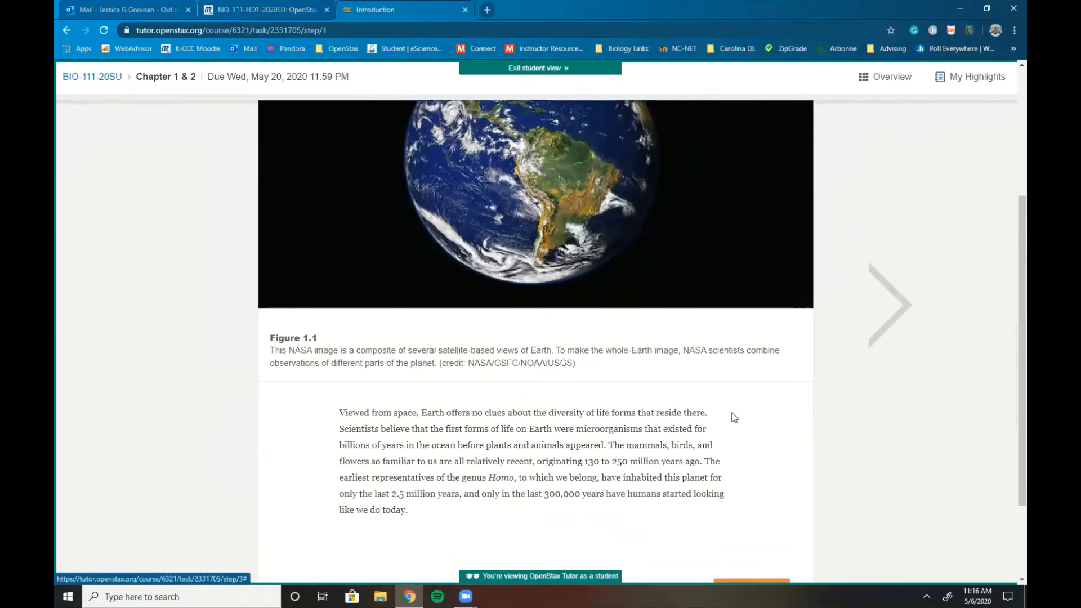
{"action": "scroll", "coordinate": [733, 415], "scroll_direction": "down", "scroll_amount": 3}
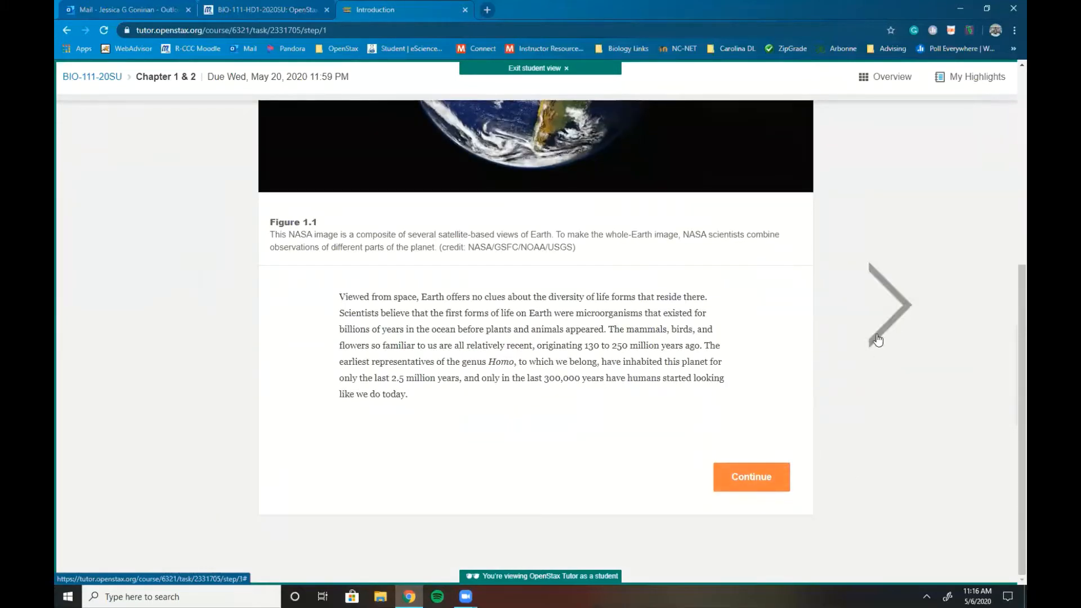
{"action": "left_click", "coordinate": [744, 477]}
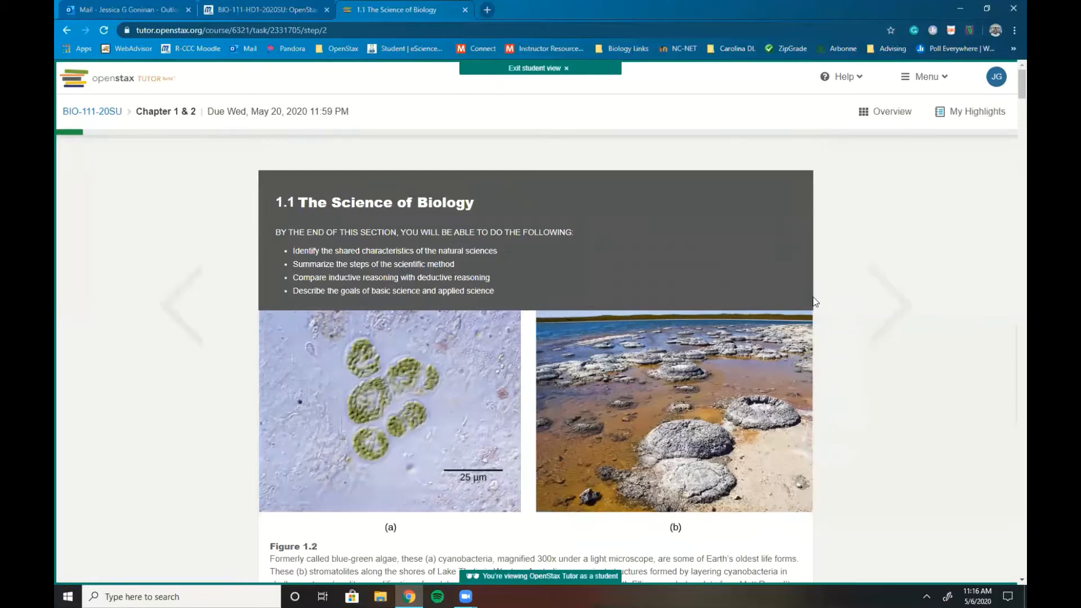
- Skim the start of section 1.1 and select its four learning objectives
{"action": "scroll", "coordinate": [816, 304], "scroll_direction": "down", "scroll_amount": 10}
{"action": "scroll", "coordinate": [818, 303], "scroll_direction": "up", "scroll_amount": 12}
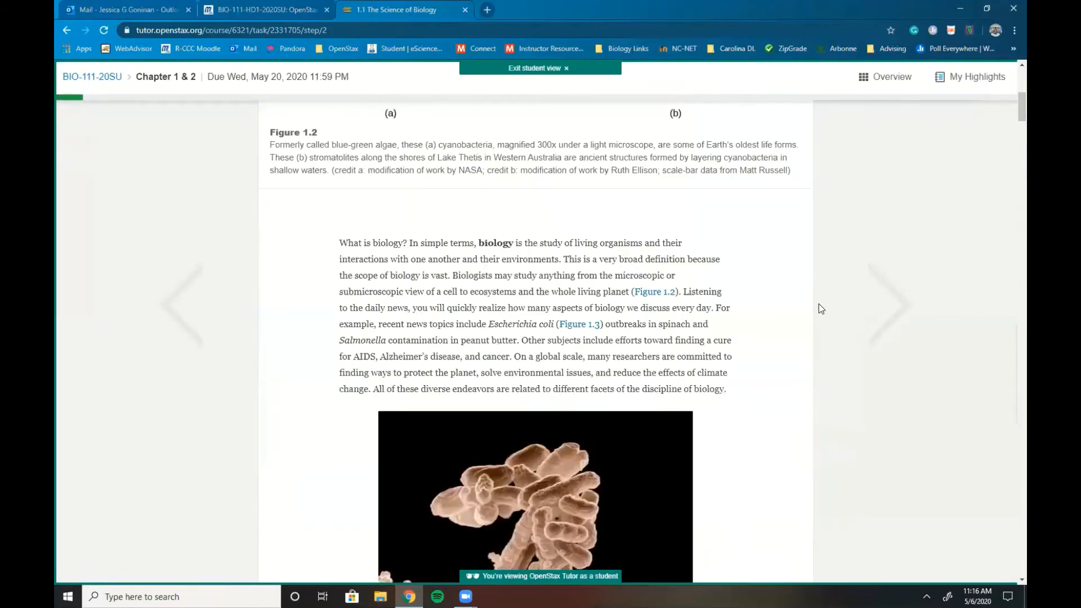
{"action": "scroll", "coordinate": [467, 293], "scroll_direction": "down", "scroll_amount": 3}
{"action": "scroll", "coordinate": [394, 259], "scroll_direction": "up", "scroll_amount": 3}
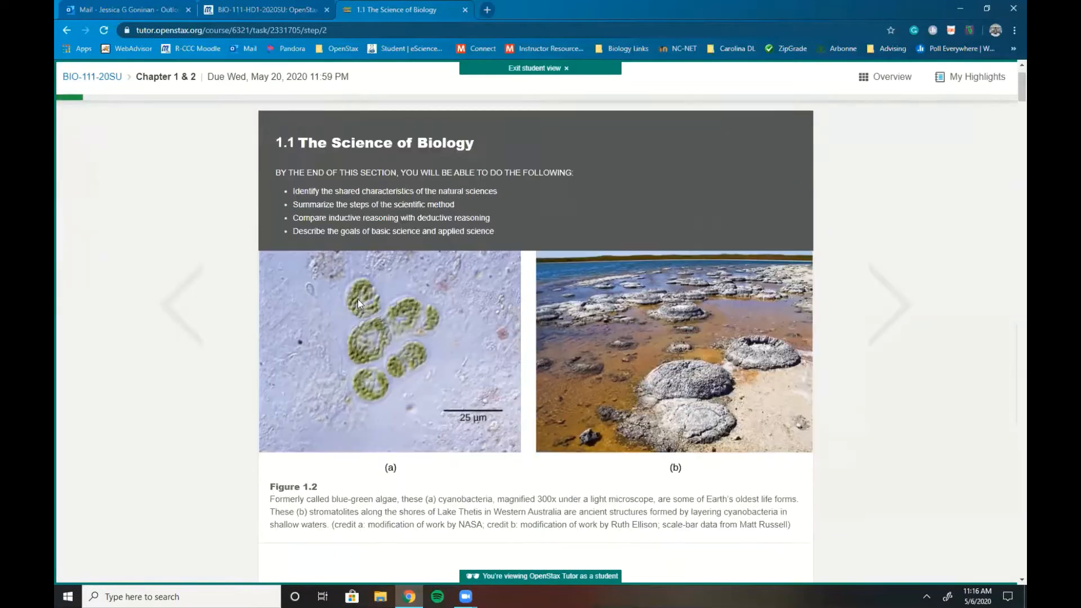
{"action": "left_click_drag", "start_coordinate": [293, 251], "coordinate": [509, 289]}
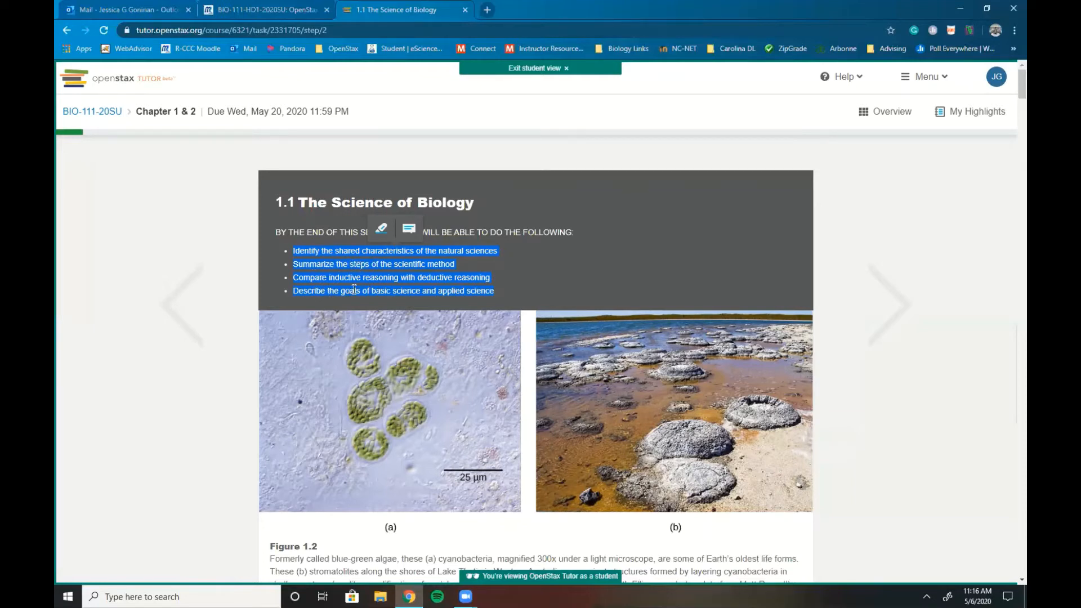
- Highlight the definition of biology, "is the study of living organisms and their interactions with one another and their environments."
{"action": "scroll", "coordinate": [503, 371], "scroll_direction": "down", "scroll_amount": 1}
{"action": "scroll", "coordinate": [503, 371], "scroll_direction": "down", "scroll_amount": 3}
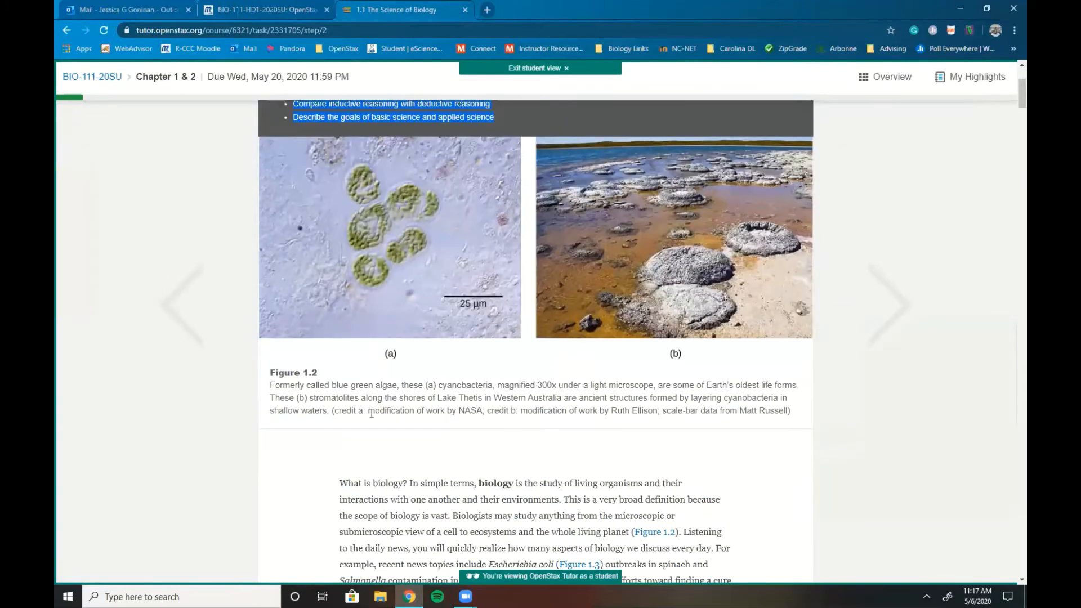
{"action": "scroll", "coordinate": [615, 397], "scroll_direction": "down", "scroll_amount": 4}
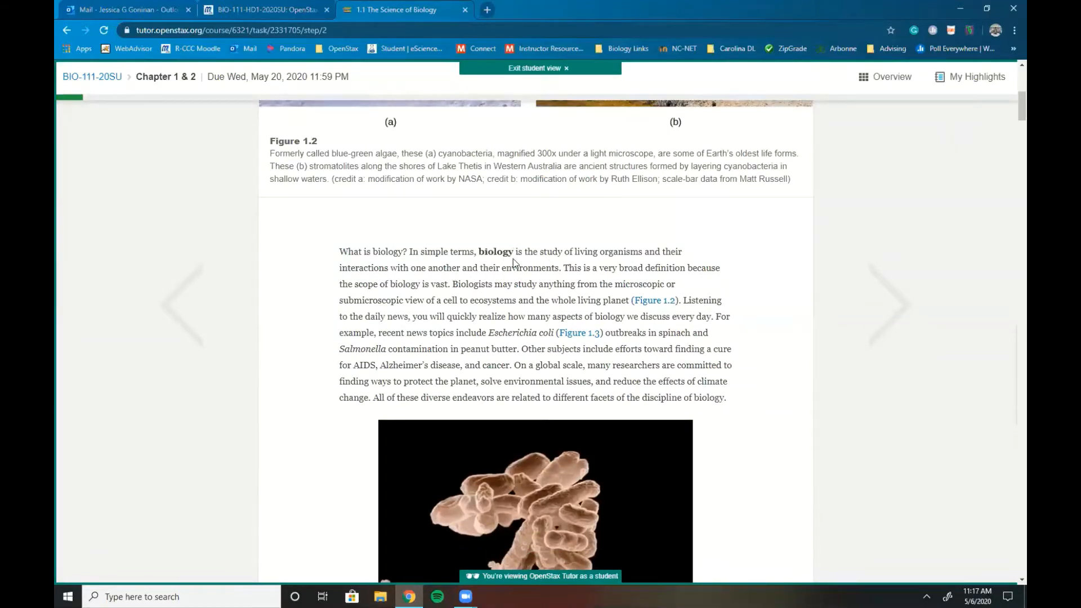
{"action": "scroll", "coordinate": [515, 260], "scroll_direction": "down", "scroll_amount": 1}
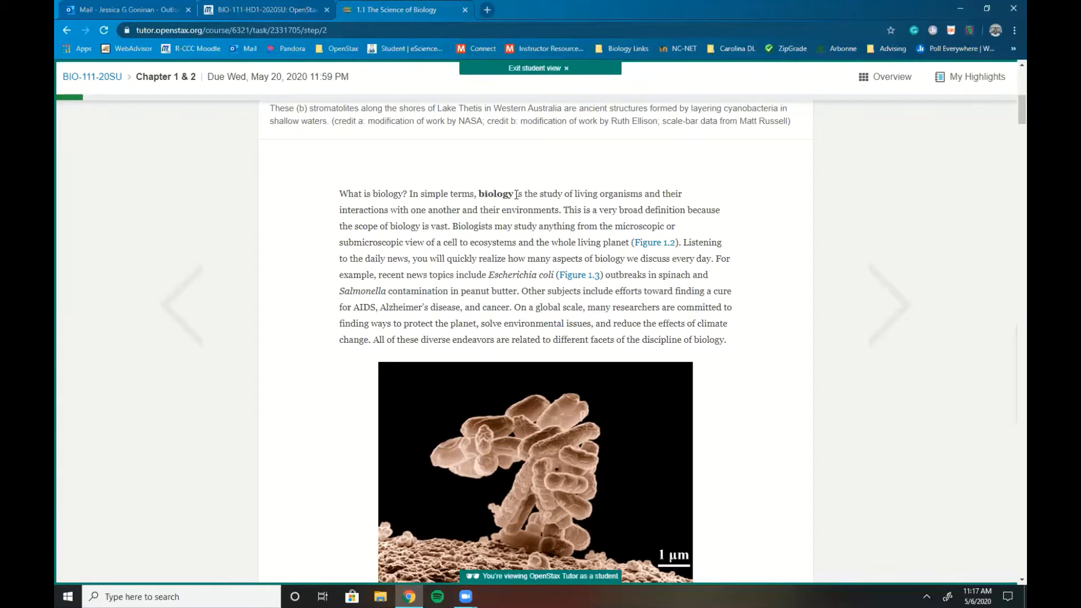
{"action": "left_click_drag", "start_coordinate": [516, 195], "coordinate": [562, 210]}
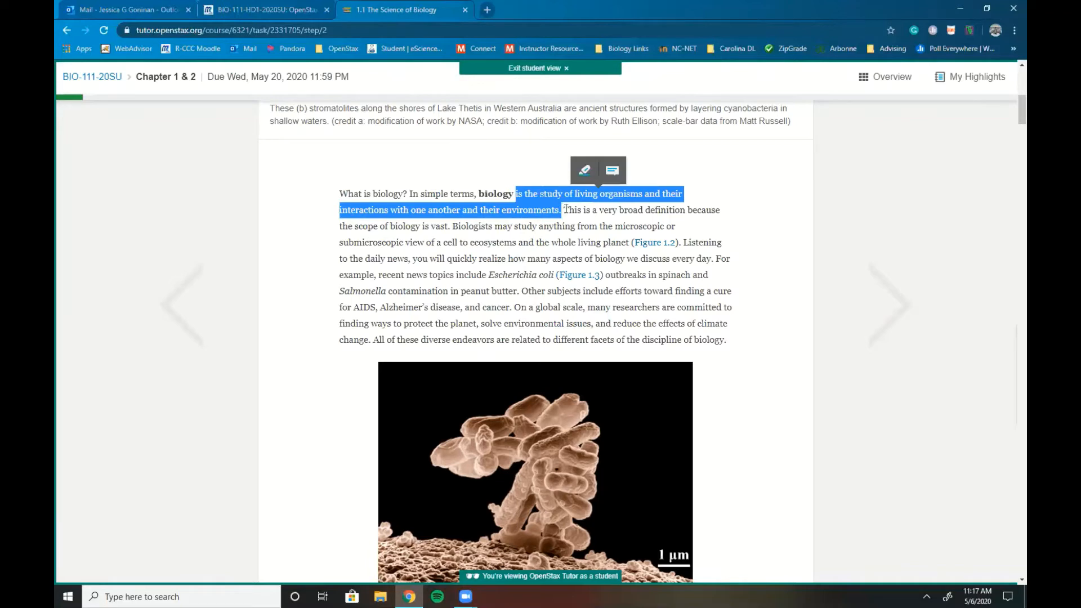
{"action": "left_click", "coordinate": [585, 170]}
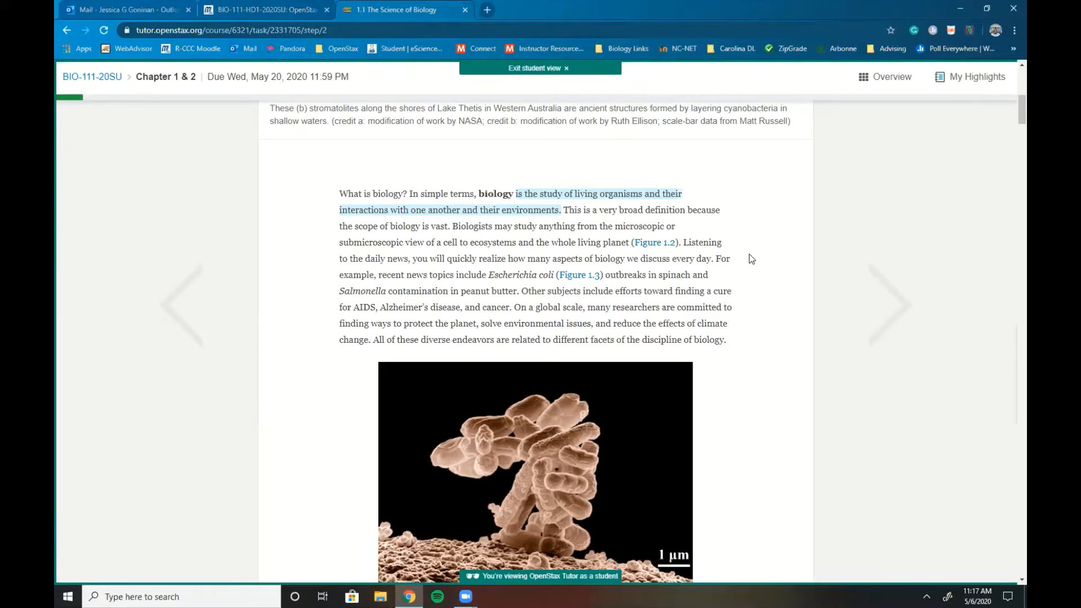
- Add the note "bio" to the highlighted definition of biology and save it
{"action": "left_click", "coordinate": [554, 213]}
{"action": "left_click", "coordinate": [696, 270]}
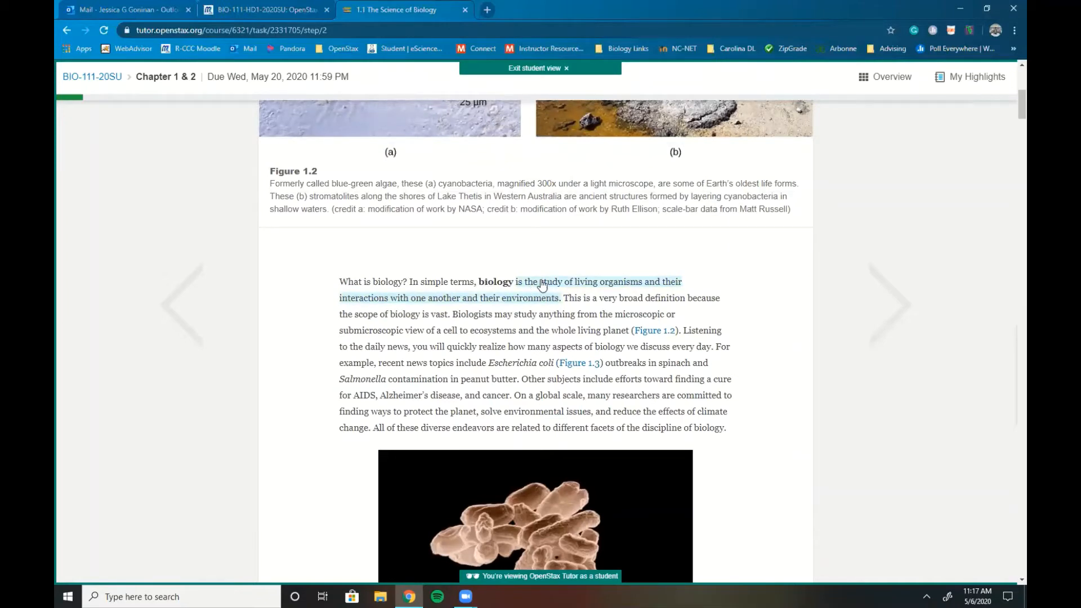
{"action": "left_click", "coordinate": [542, 285]}
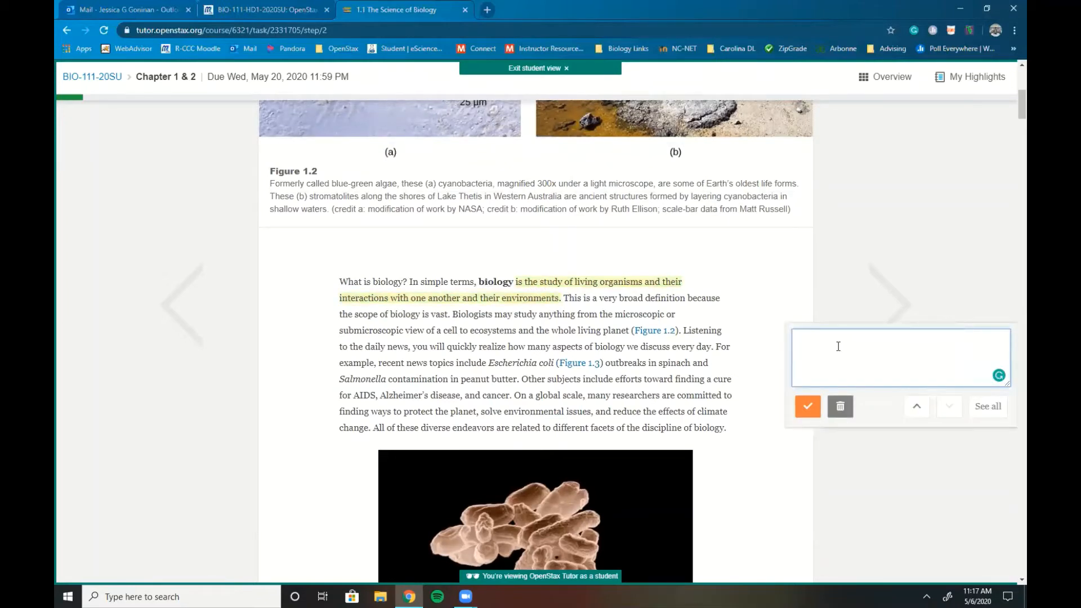
{"action": "left_click", "coordinate": [781, 275]}
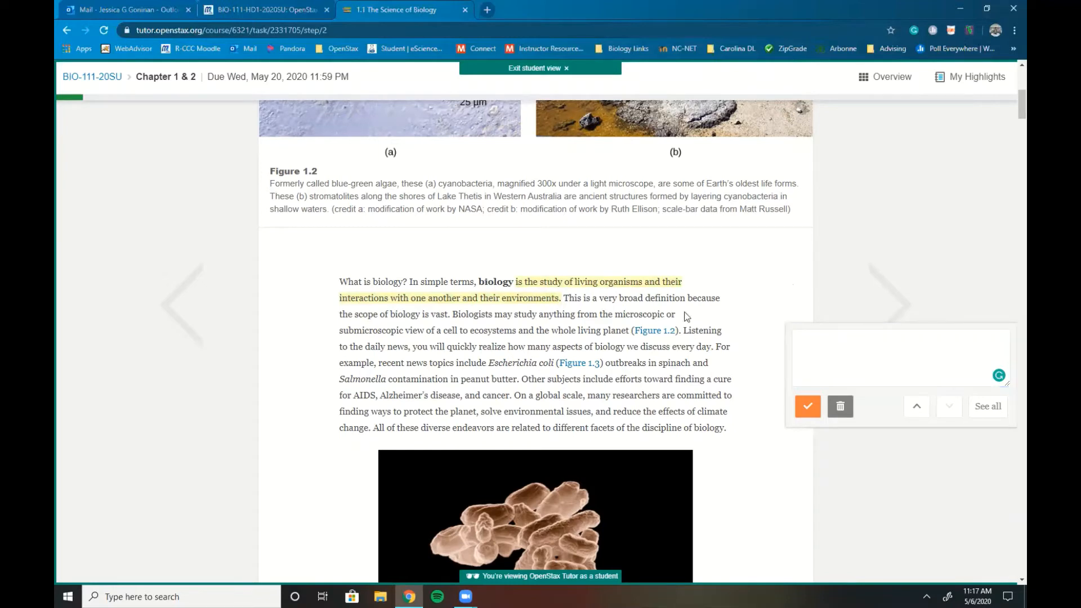
{"action": "left_click", "coordinate": [809, 348]}
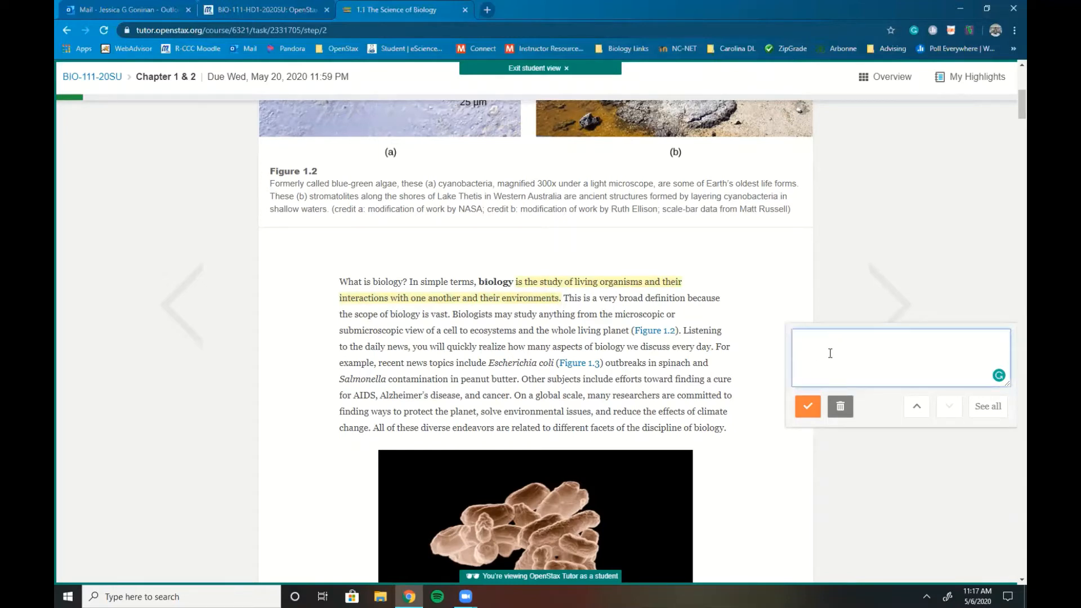
{"action": "type", "text": "bio"}
{"action": "left_click", "coordinate": [807, 406]}
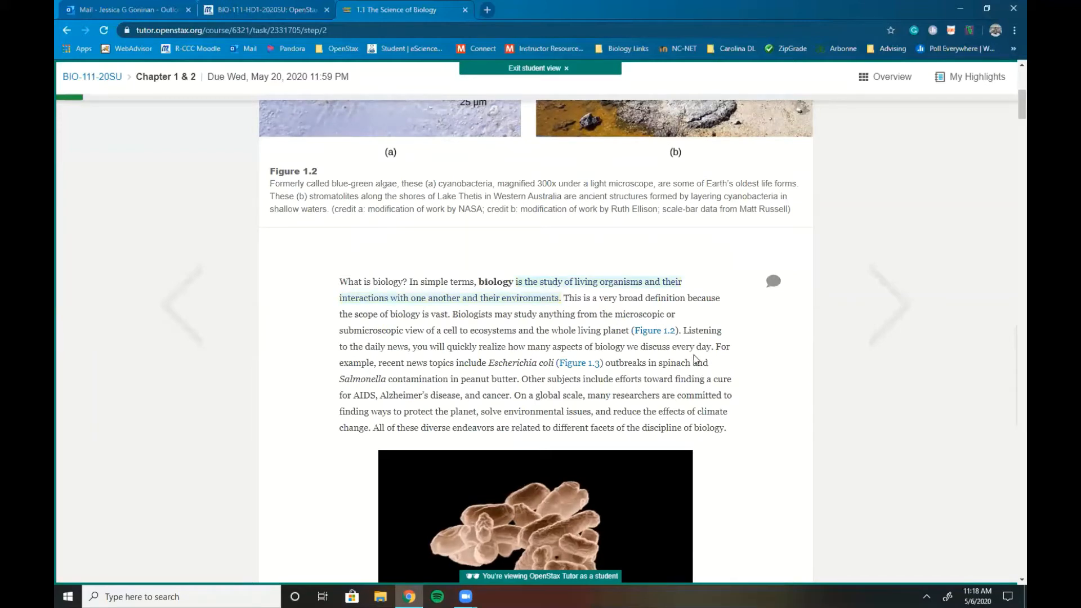
- Highlight "becomes clear from this definition that applying scientific" in the first paragraph of The Process of Science
{"action": "scroll", "coordinate": [732, 431], "scroll_direction": "down", "scroll_amount": 8}
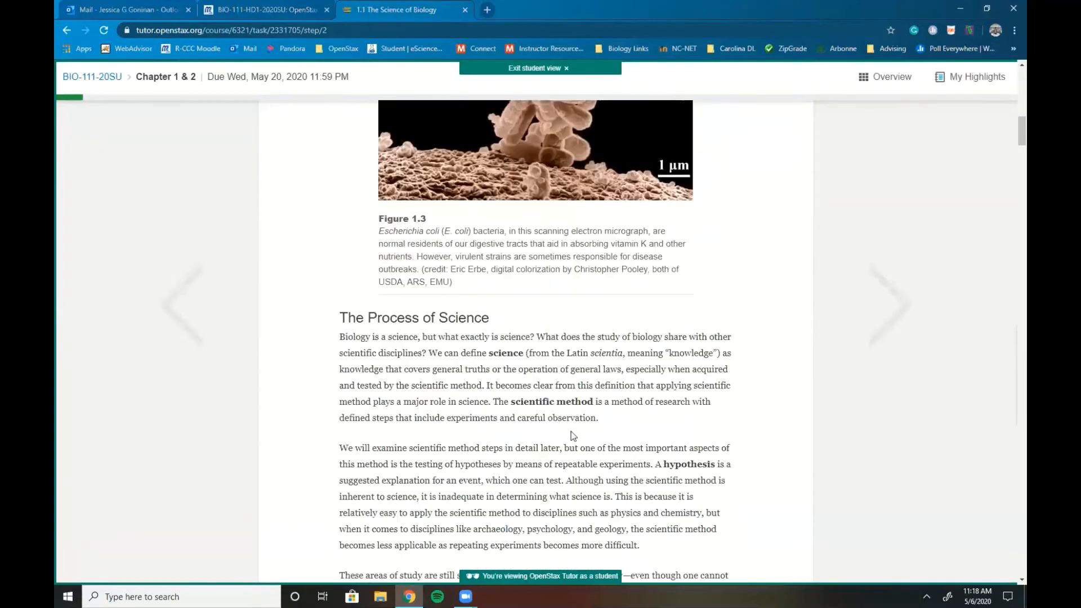
{"action": "scroll", "coordinate": [570, 432], "scroll_direction": "down", "scroll_amount": 2}
{"action": "left_click_drag", "start_coordinate": [496, 284], "coordinate": [726, 284]}
{"action": "left_click", "coordinate": [591, 260]}
- Annotate the passage from "event, which one can test" to "geology, the scientific" in the hypothesis paragraph with the note "note"
{"action": "left_click_drag", "start_coordinate": [717, 326], "coordinate": [652, 356]}
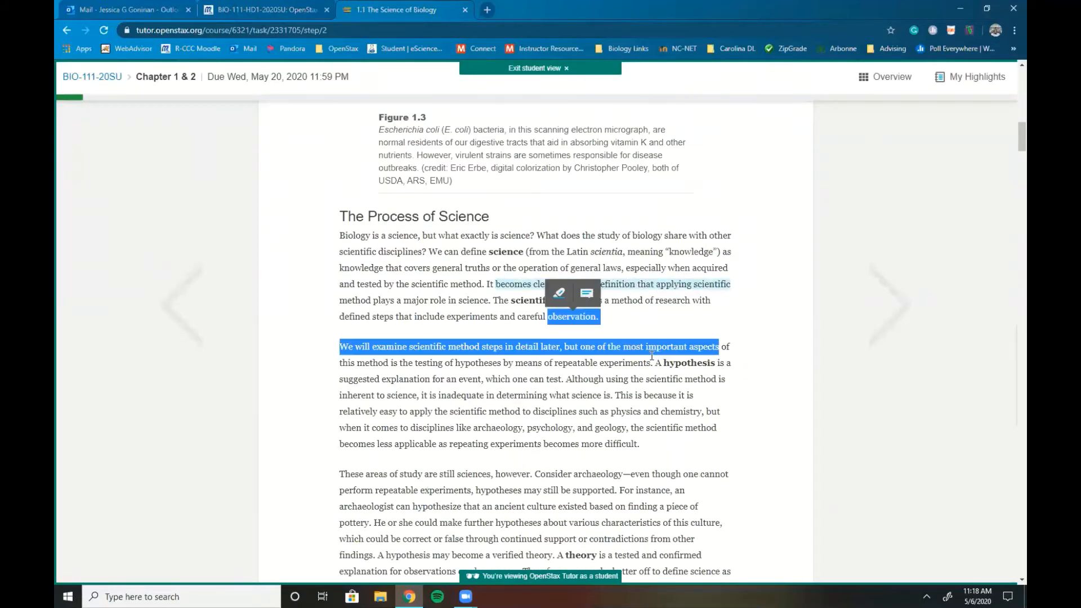
{"action": "left_click", "coordinate": [466, 380]}
{"action": "left_click_drag", "start_coordinate": [468, 378], "coordinate": [683, 428]}
{"action": "left_click", "coordinate": [614, 358]}
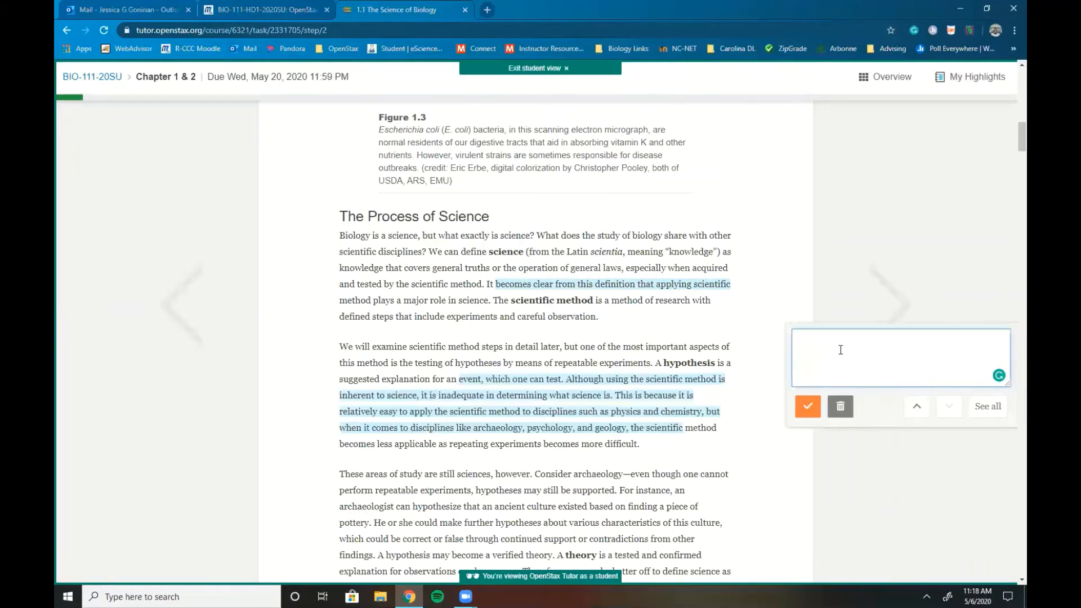
{"action": "type", "text": "note"}
{"action": "key", "text": "Return"}
{"action": "left_click", "coordinate": [808, 406]}
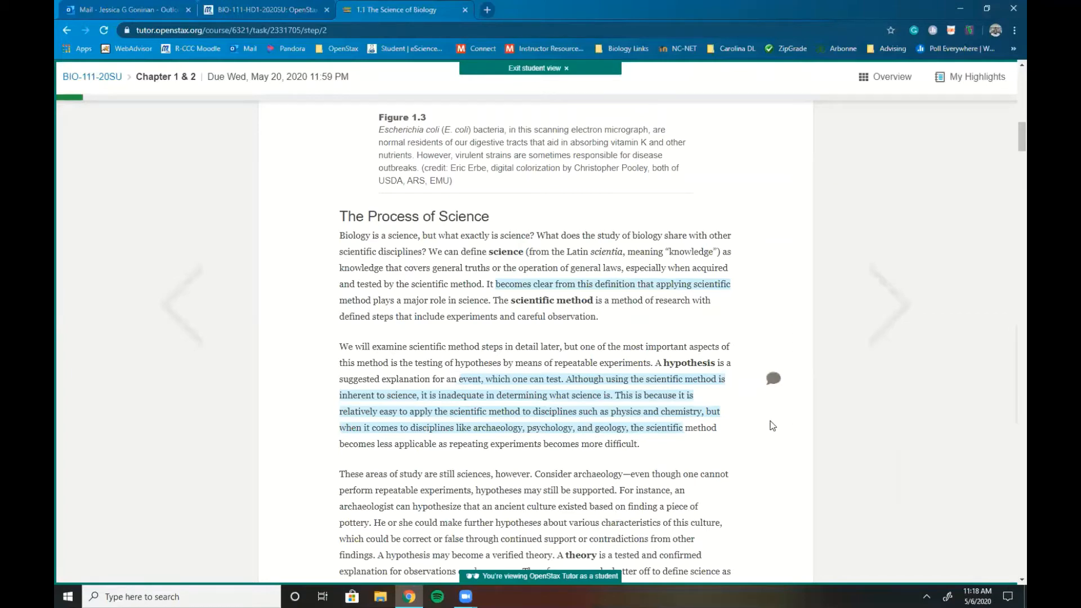
- Look through the rest of section 1.1 up to Reporting Scientific Work and advance to the assignment's next item
{"action": "scroll", "coordinate": [803, 483], "scroll_direction": "down", "scroll_amount": 4}
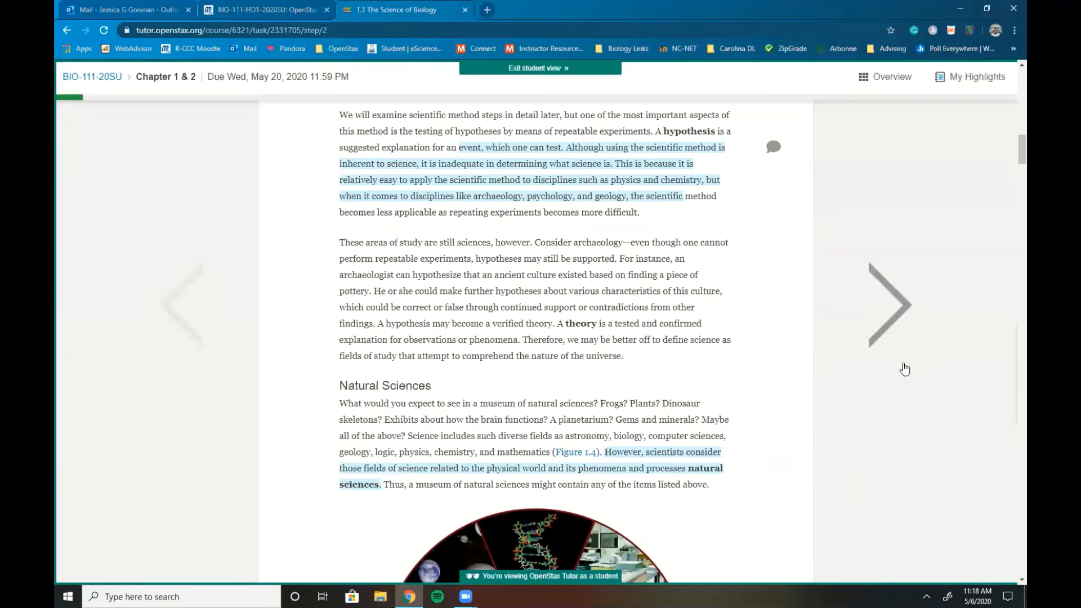
{"action": "scroll", "coordinate": [758, 389], "scroll_direction": "down", "scroll_amount": 8}
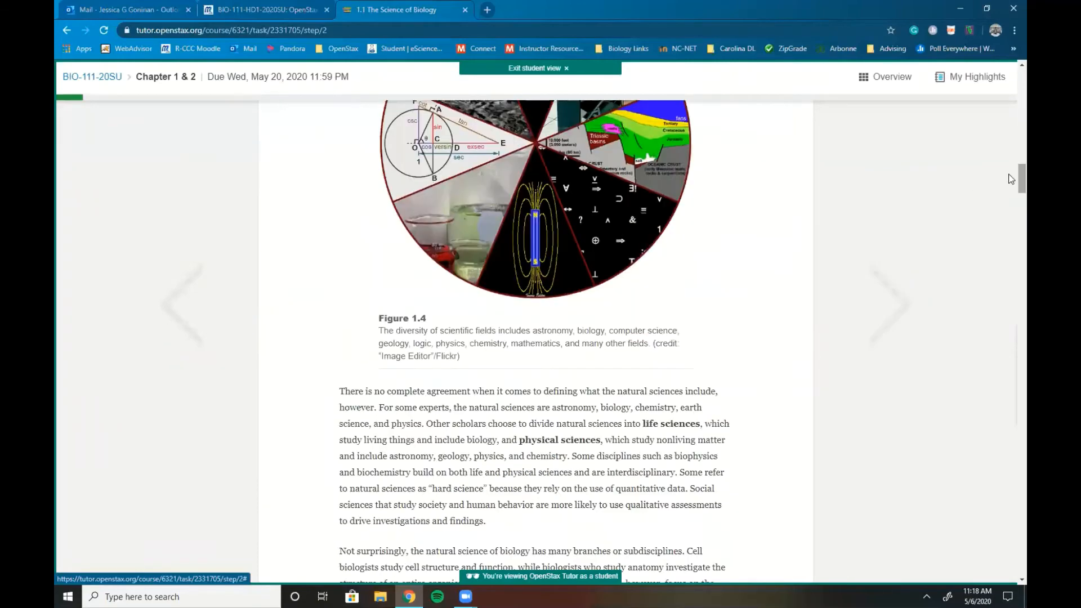
{"action": "left_click_drag", "start_coordinate": [1017, 179], "coordinate": [1011, 289]}
{"action": "scroll", "coordinate": [823, 376], "scroll_direction": "down", "scroll_amount": 15}
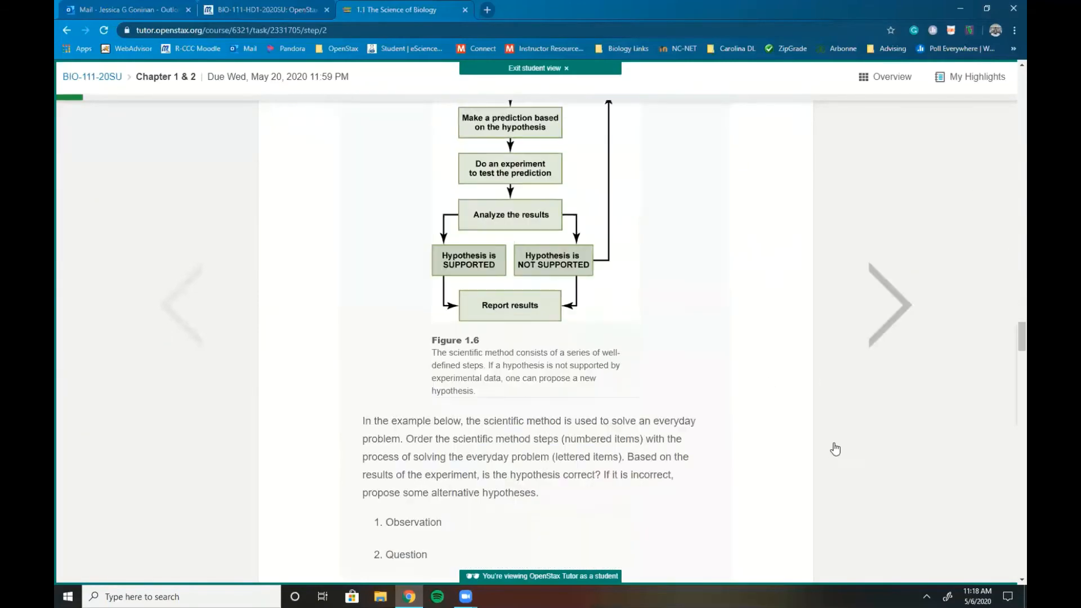
{"action": "scroll", "coordinate": [822, 418], "scroll_direction": "down", "scroll_amount": 7}
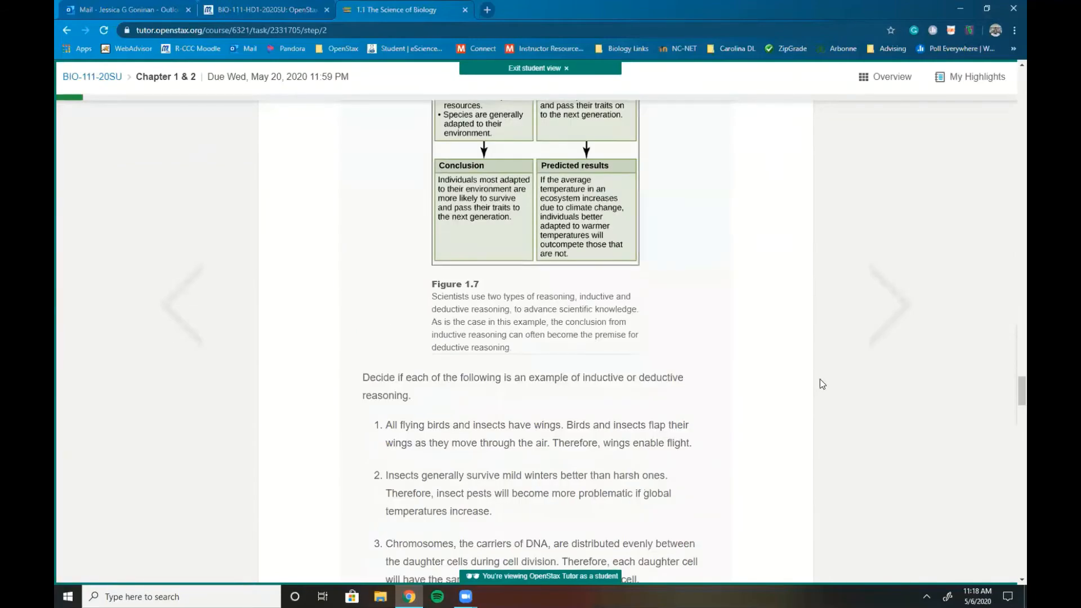
{"action": "scroll", "coordinate": [812, 386], "scroll_direction": "down", "scroll_amount": 20}
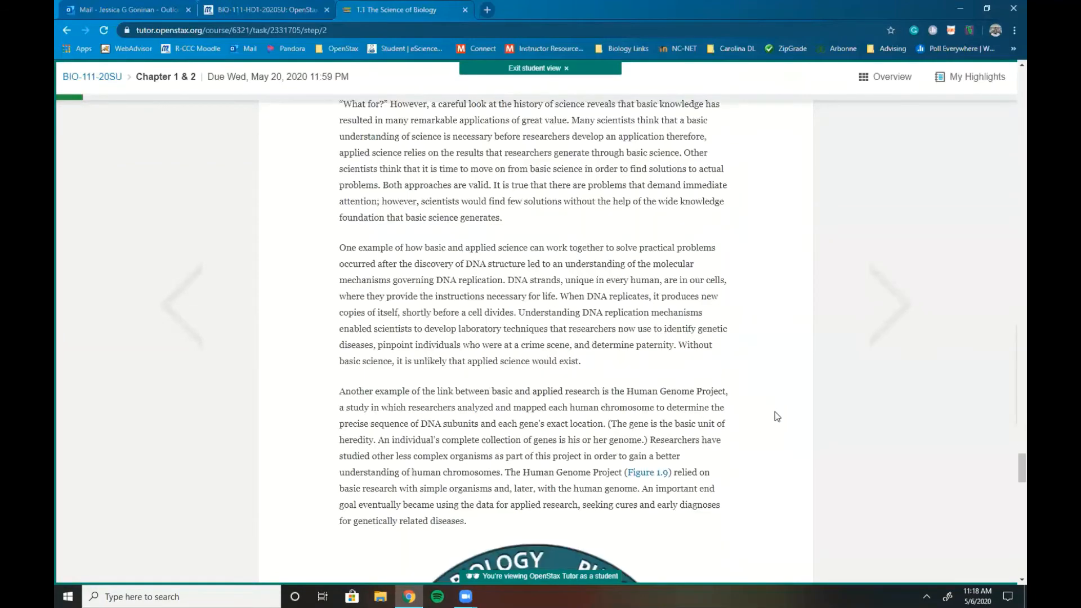
{"action": "scroll", "coordinate": [788, 400], "scroll_direction": "down", "scroll_amount": 14}
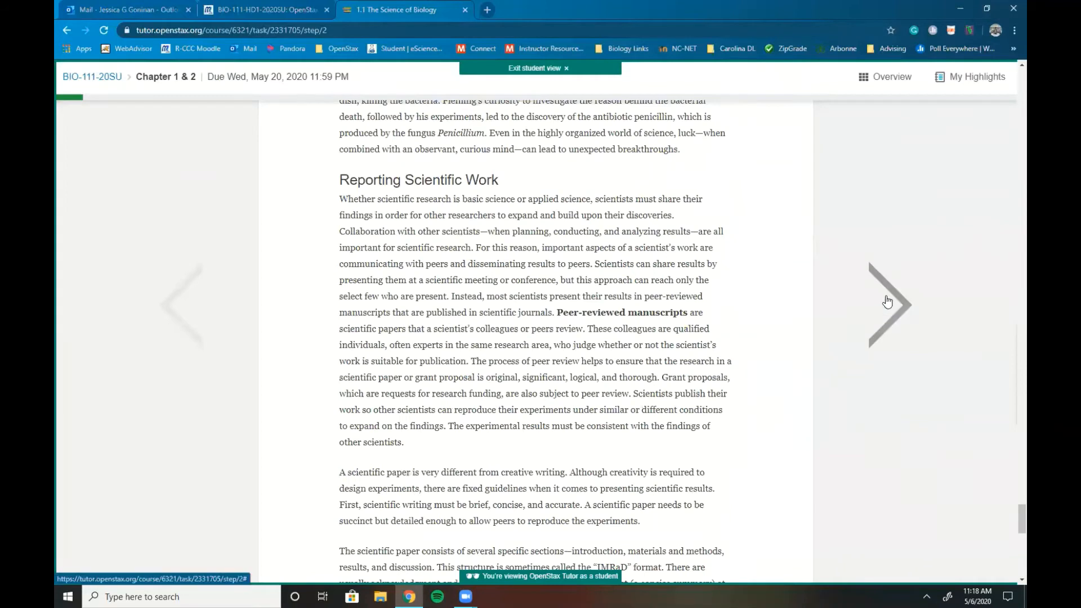
{"action": "left_click", "coordinate": [885, 304]}
- Answer the free-response question defining theory with "A theory is a well-tested hypothesis." and submit it
{"action": "left_click", "coordinate": [445, 347]}
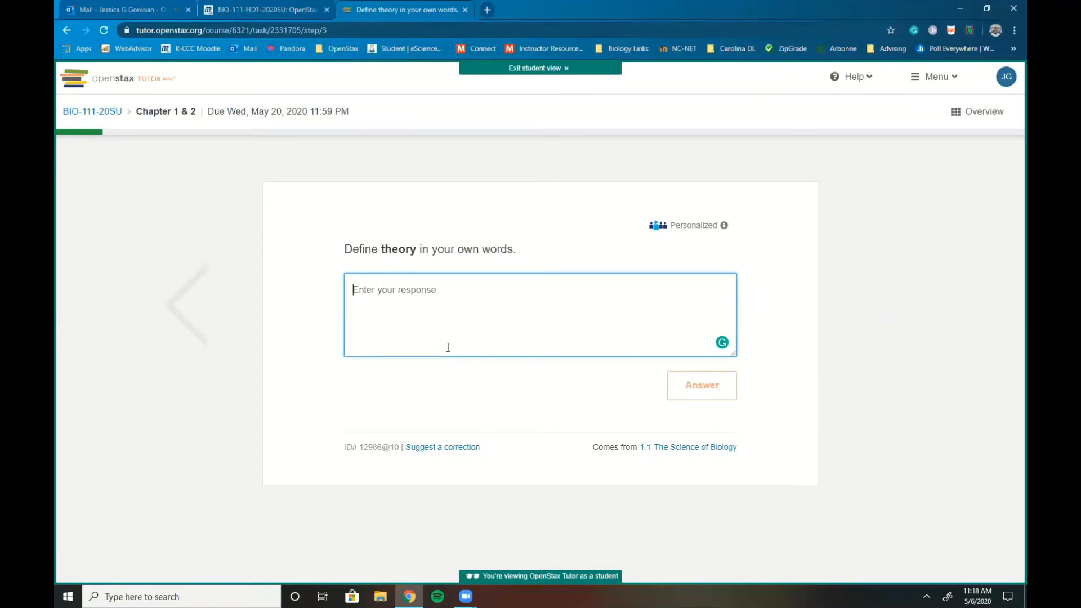
{"action": "type", "text": "A theory "}
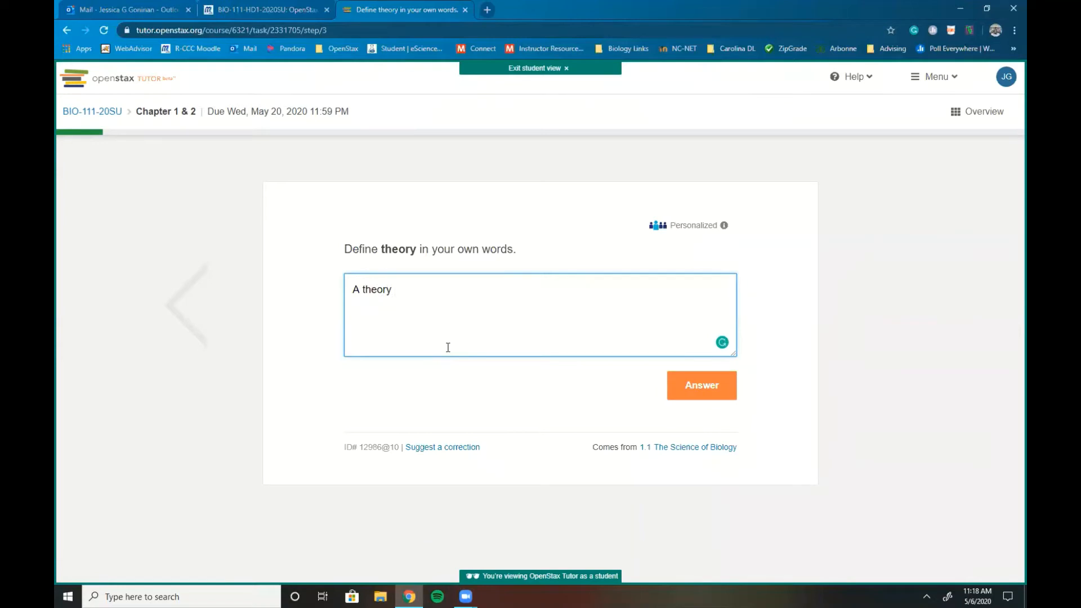
{"action": "type", "text": "iu"}
{"action": "type", "text": "is a well-"}
{"action": "type", "text": "tested "}
{"action": "type", "text": "hypothe"}
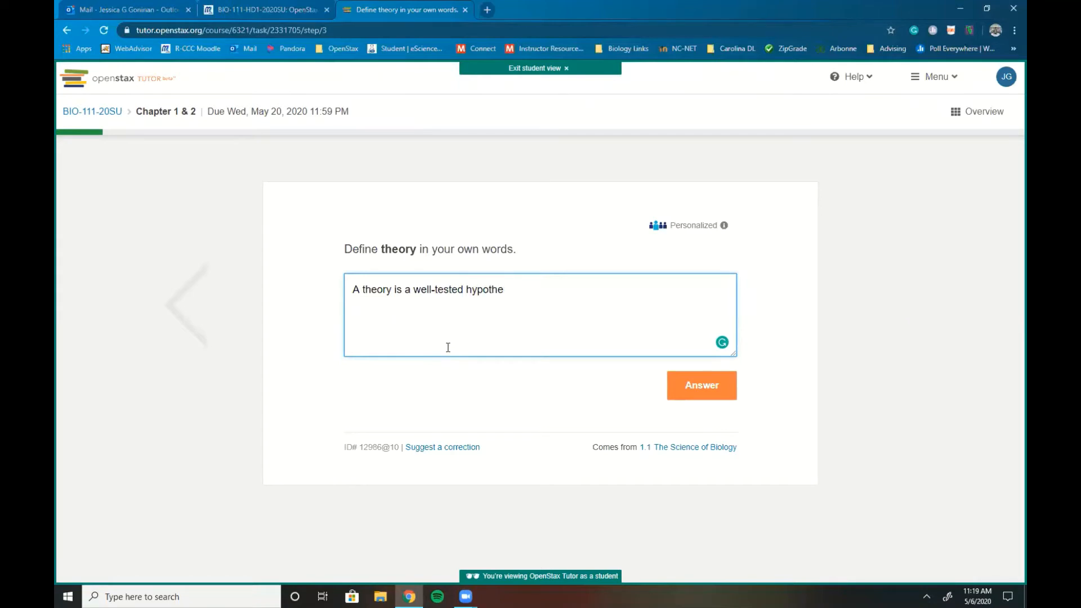
{"action": "type", "text": "sis."}
{"action": "left_click", "coordinate": [694, 388]}
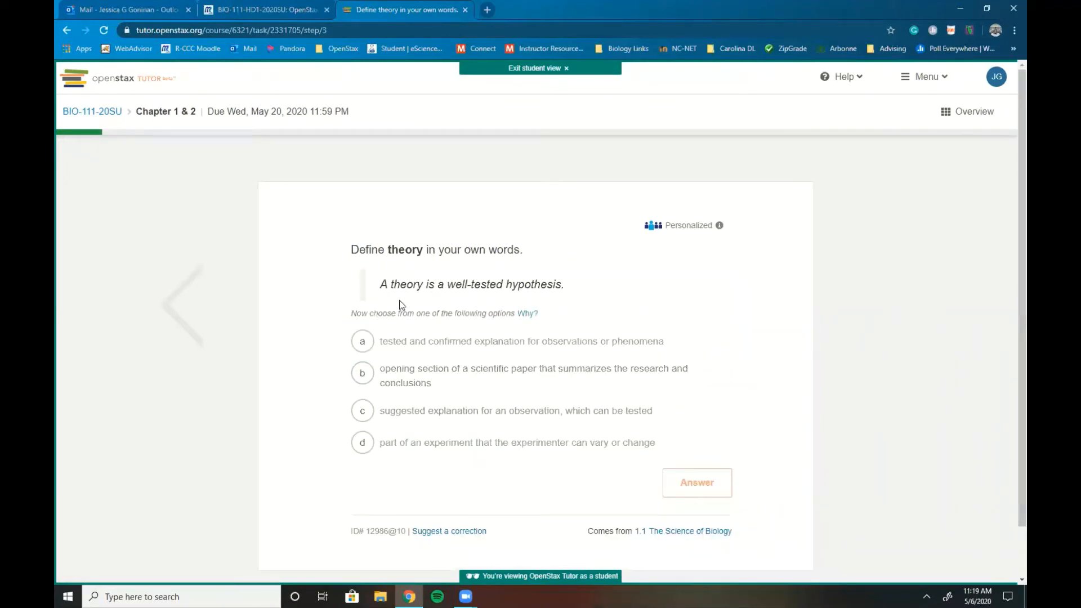
- Submit "tested and confirmed explanation for observations or phenomena" as the multiple-choice answer for theory and continue to the following question
{"action": "left_click_drag", "start_coordinate": [379, 286], "coordinate": [569, 300]}
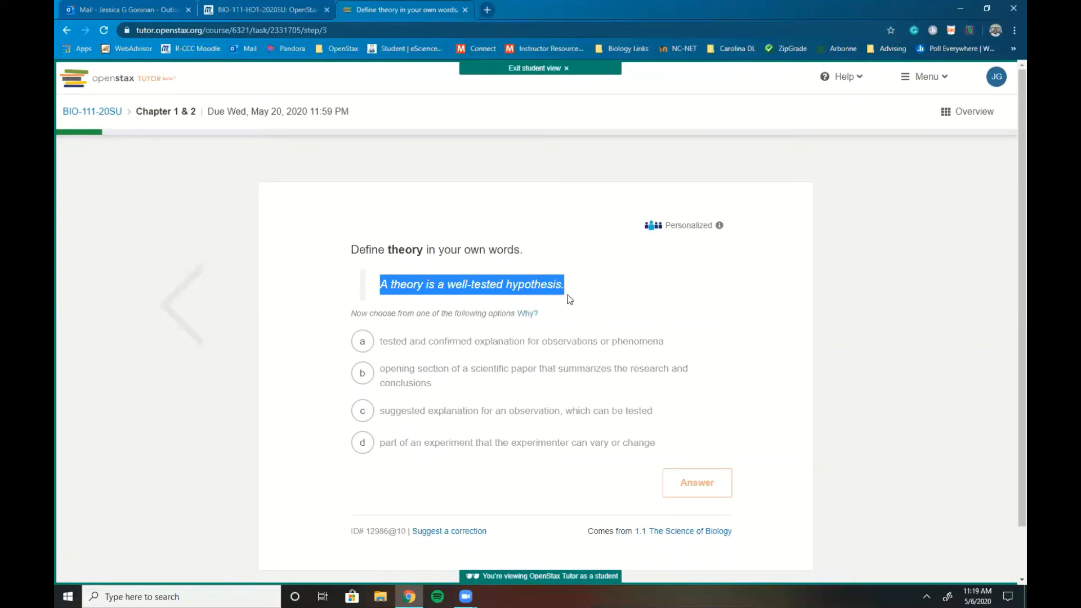
{"action": "left_click", "coordinate": [582, 296]}
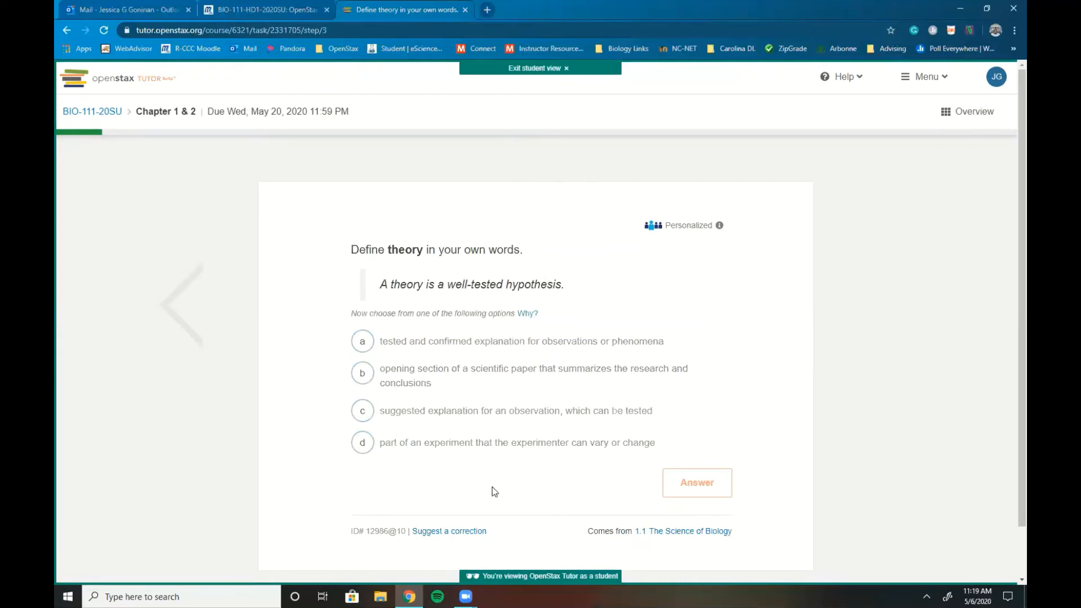
{"action": "scroll", "coordinate": [526, 482], "scroll_direction": "down", "scroll_amount": 1}
{"action": "scroll", "coordinate": [526, 483], "scroll_direction": "up", "scroll_amount": 1}
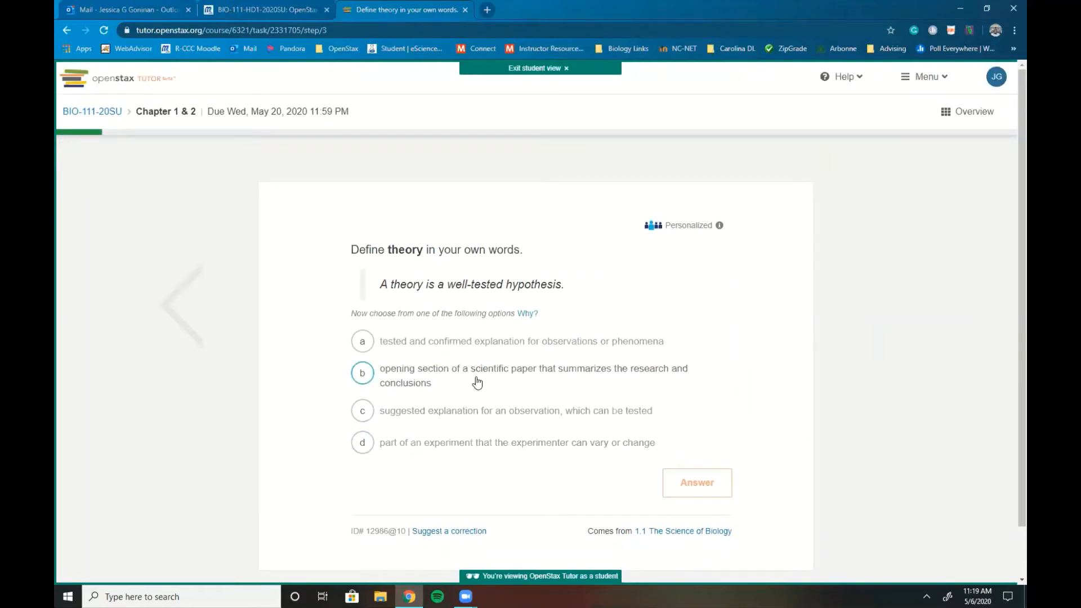
{"action": "left_click", "coordinate": [437, 348]}
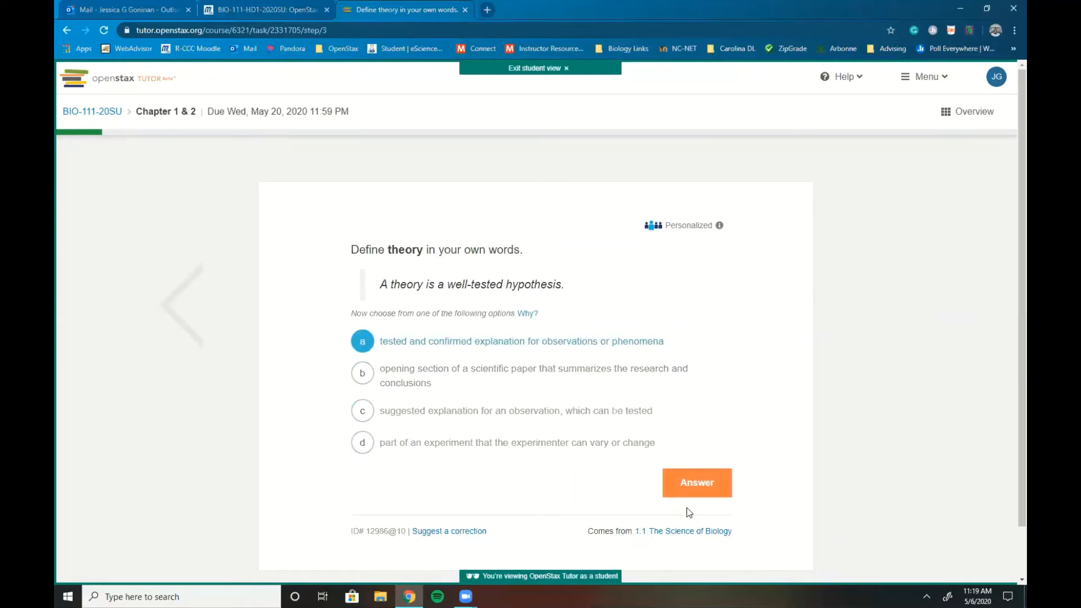
{"action": "left_click", "coordinate": [695, 483]}
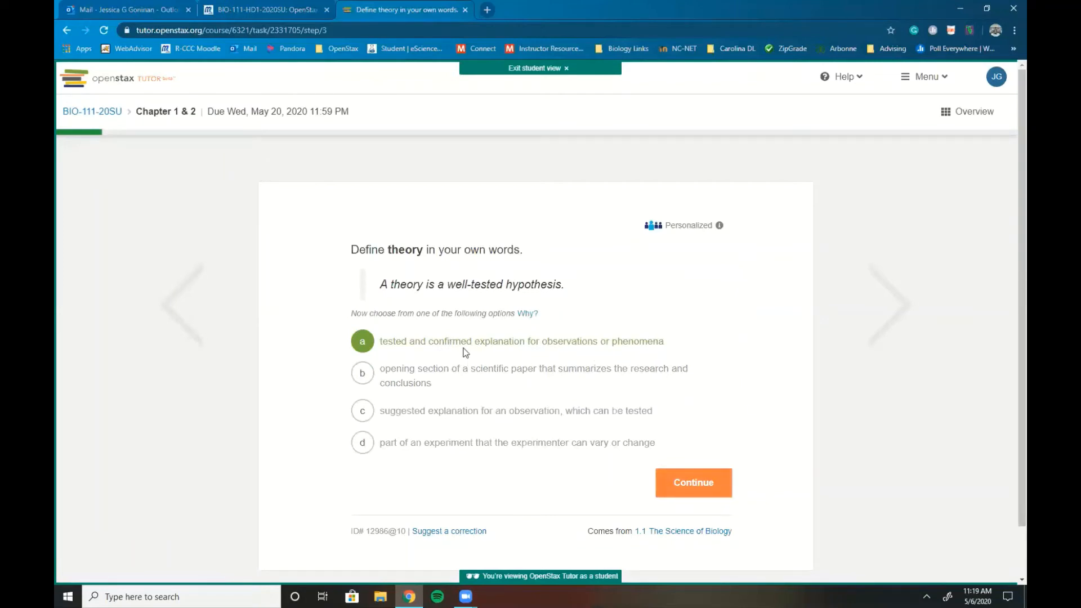
{"action": "left_click", "coordinate": [707, 483]}
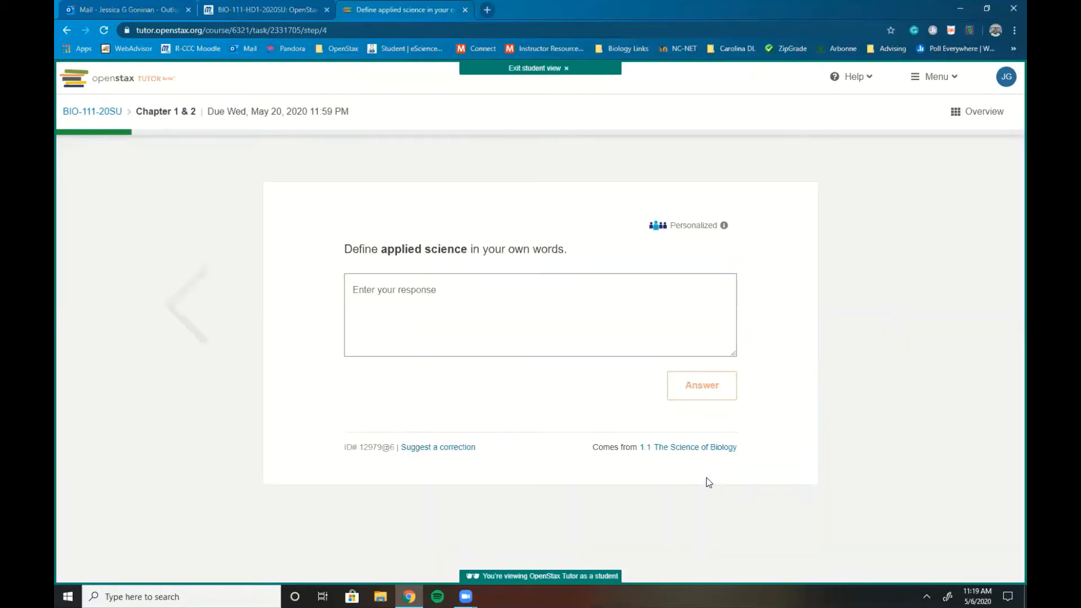
- Return to the 1.1 The Science of Biology reading from the assignment overview
{"action": "left_click", "coordinate": [540, 317]}
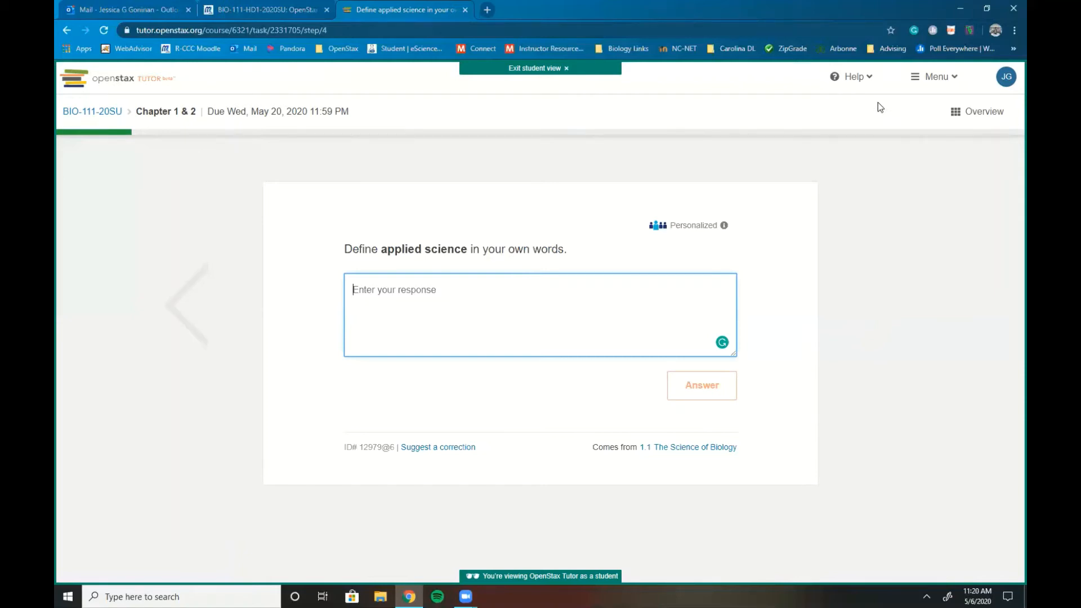
{"action": "left_click", "coordinate": [963, 116]}
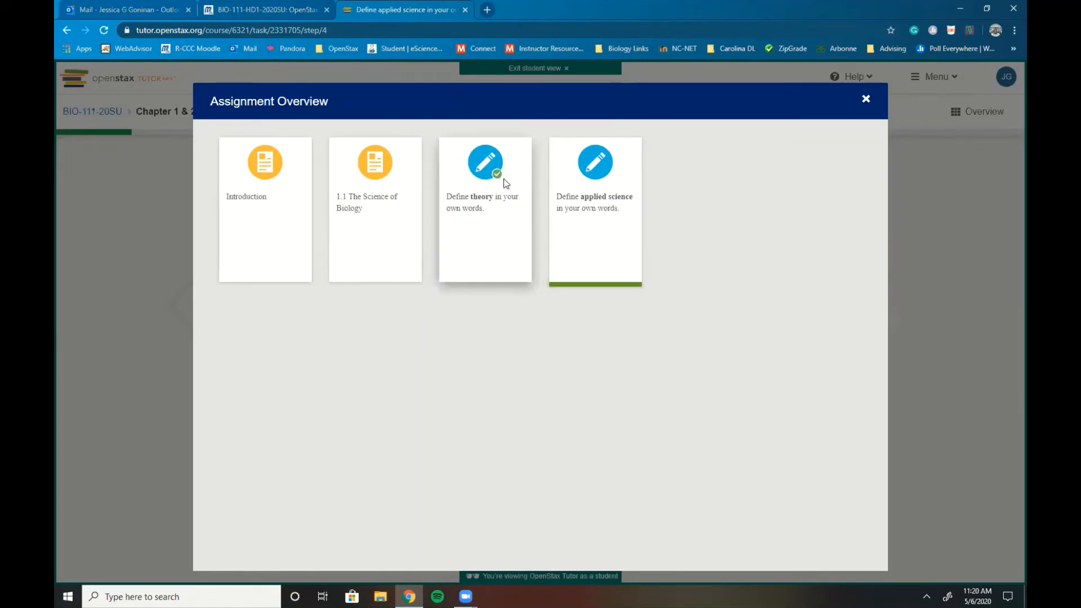
{"action": "left_click", "coordinate": [375, 207]}
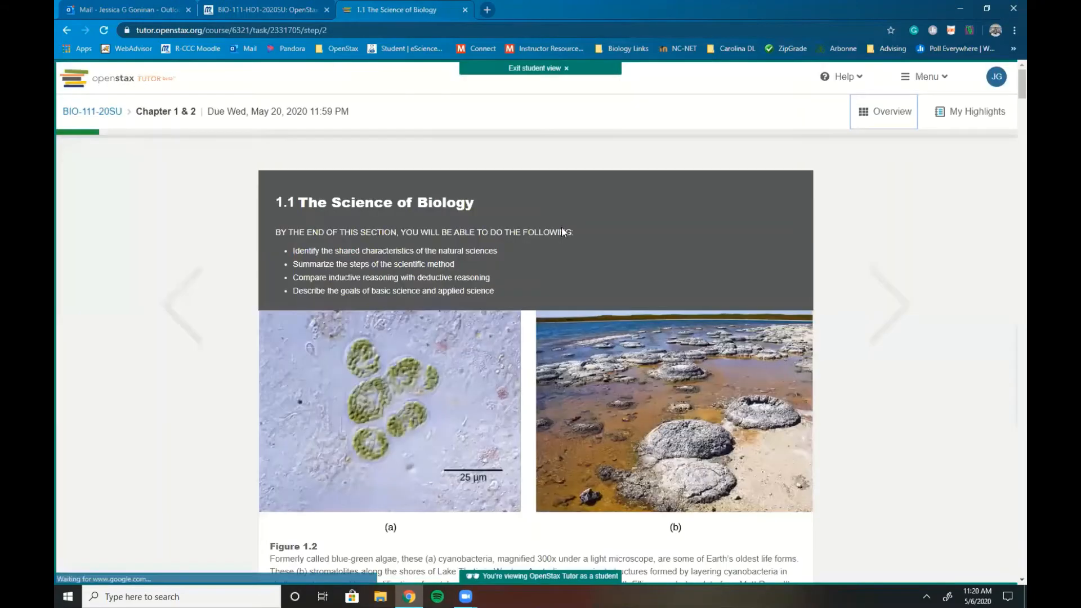
- Review the saved highlights and notes for section 1.1, and close the list
{"action": "left_click", "coordinate": [963, 116]}
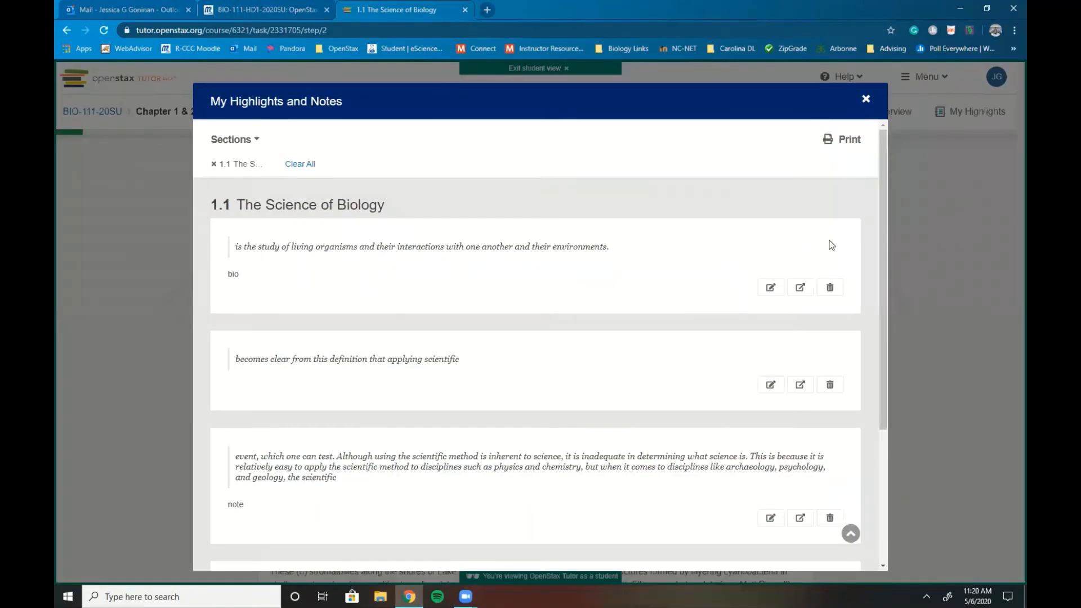
{"action": "scroll", "coordinate": [657, 293], "scroll_direction": "down", "scroll_amount": 3}
{"action": "scroll", "coordinate": [658, 293], "scroll_direction": "up", "scroll_amount": 3}
{"action": "left_click", "coordinate": [865, 100]}
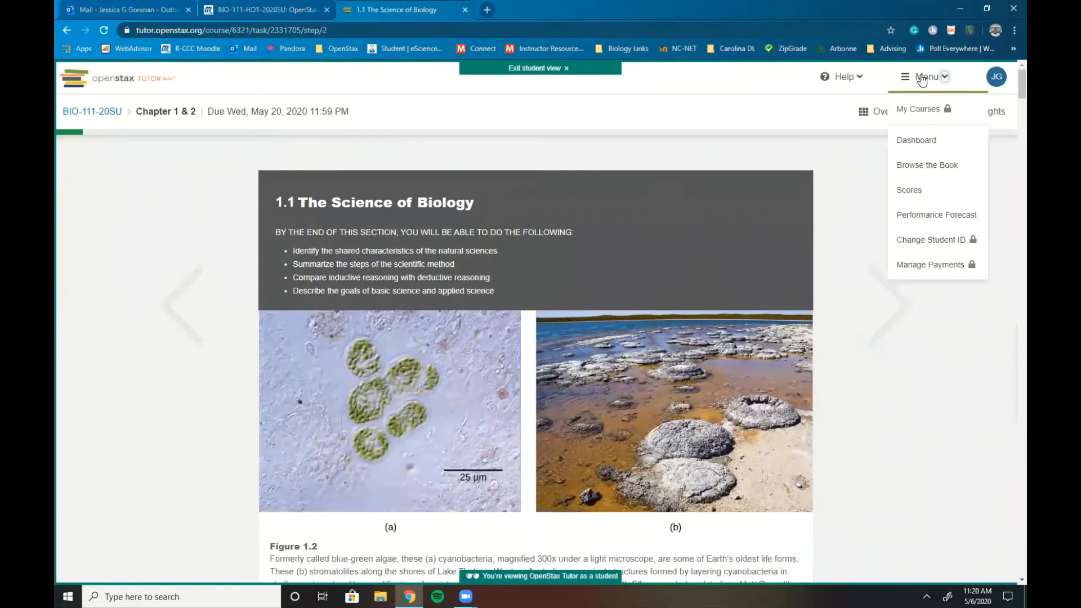
- Go to the BIO-111-20SU course dashboard and reopen the Chapter 1 & 2 assignment from there
{"action": "left_click", "coordinate": [923, 82]}
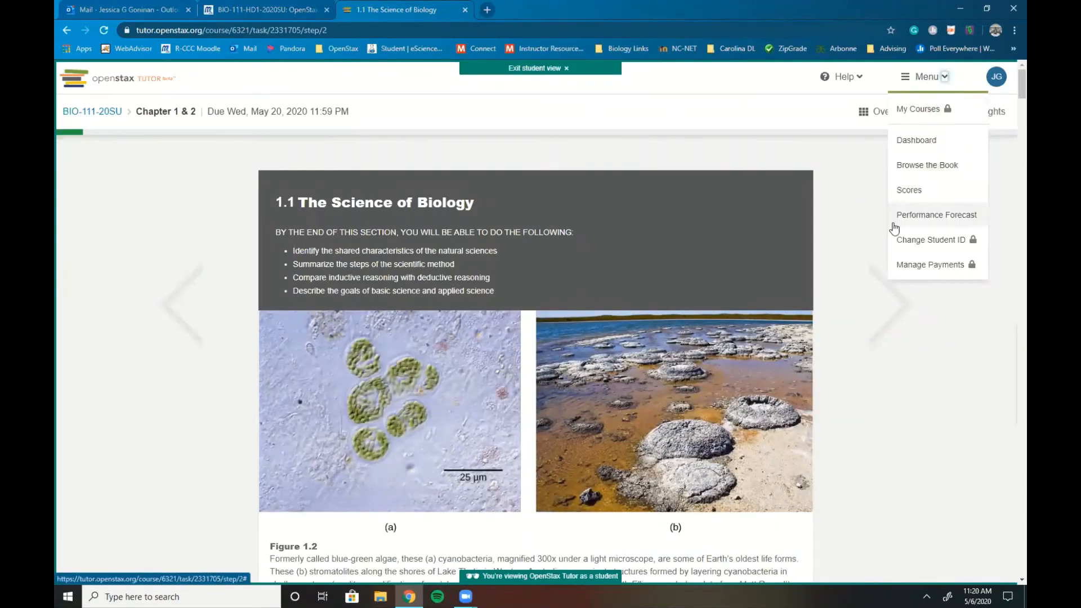
{"action": "left_click", "coordinate": [926, 145]}
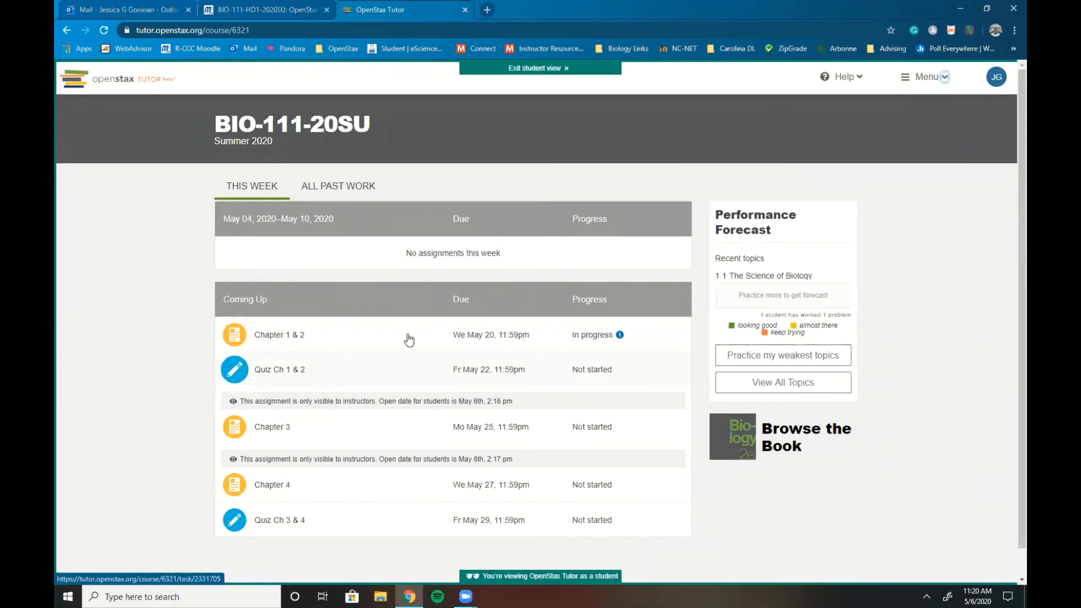
{"action": "left_click", "coordinate": [408, 340]}
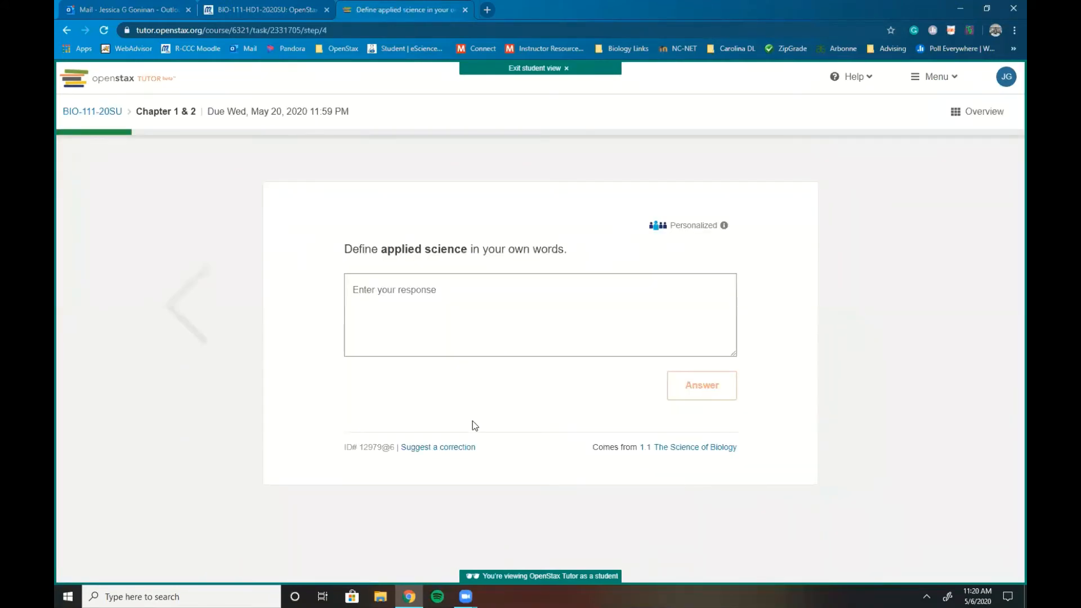
- Open the full Biology 2e textbook for browsing, check the assignment question again, and return to the book
{"action": "left_click", "coordinate": [953, 77]}
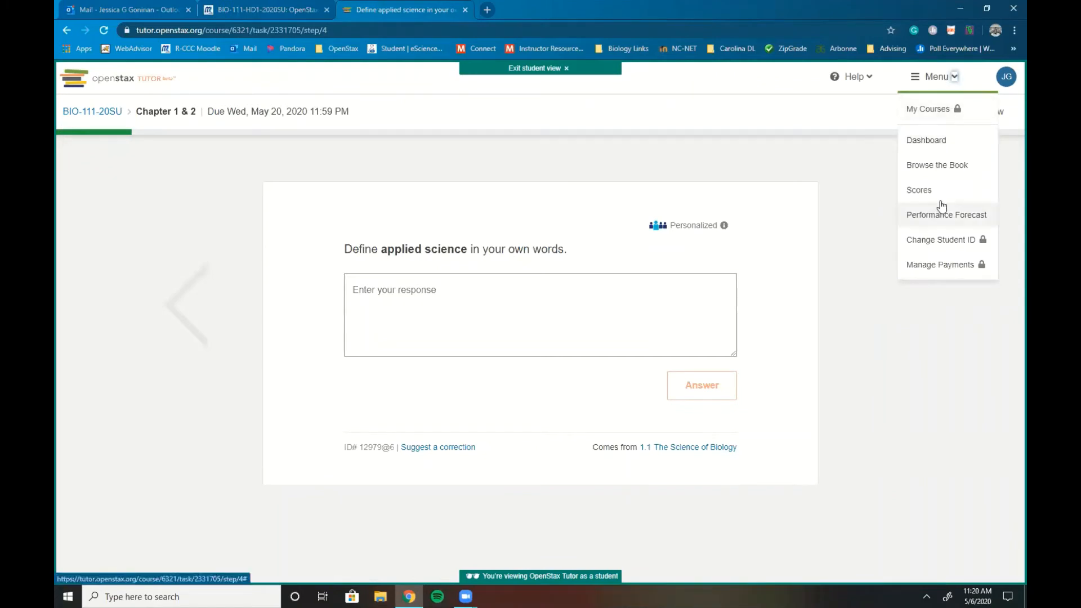
{"action": "left_click", "coordinate": [936, 166]}
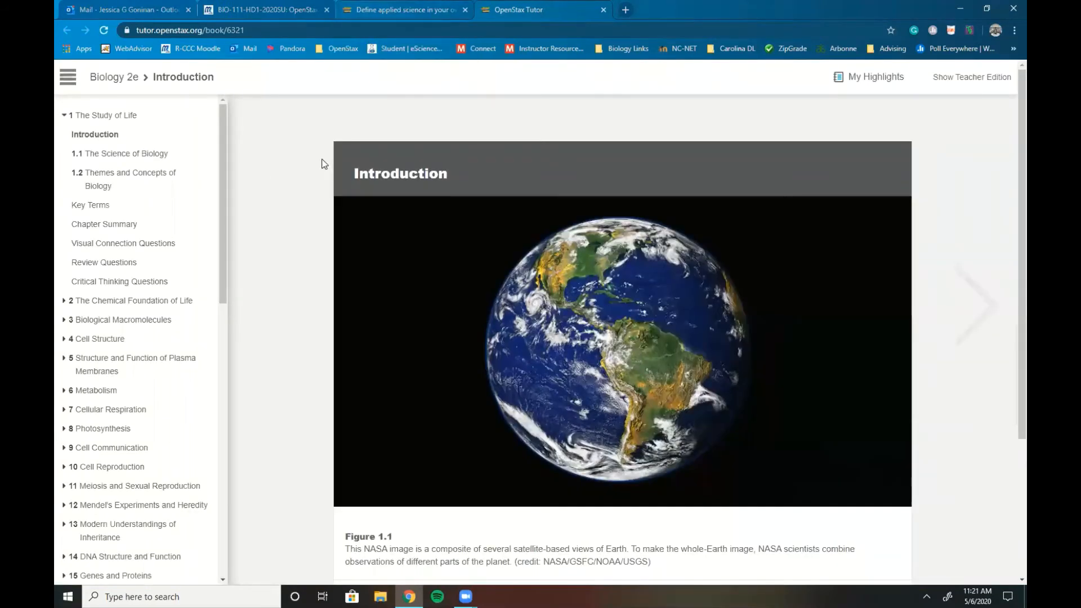
{"action": "left_click", "coordinate": [402, 9]}
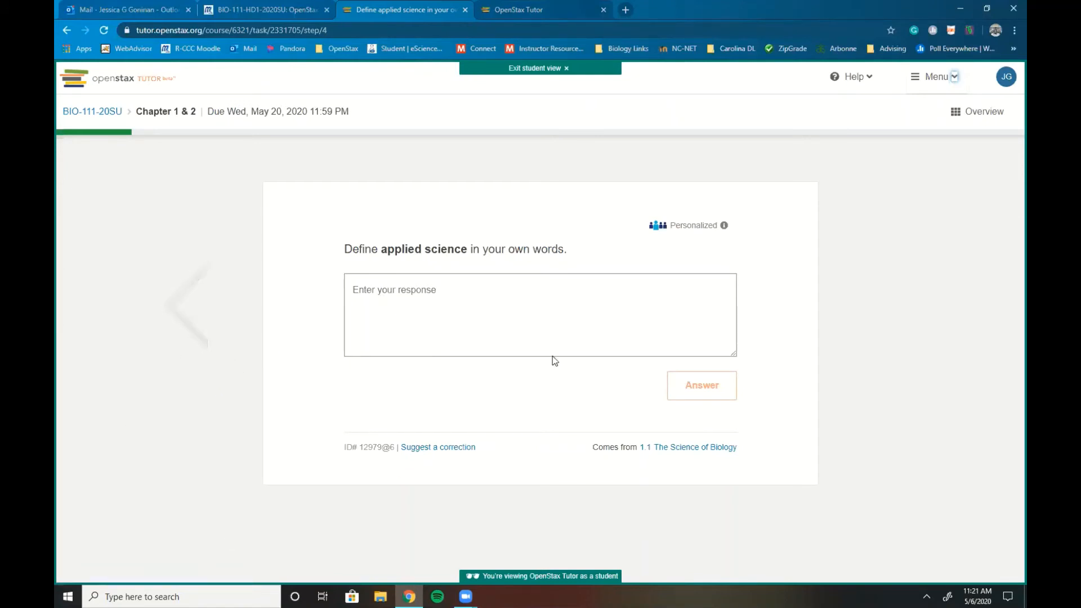
{"action": "left_click", "coordinate": [520, 10]}
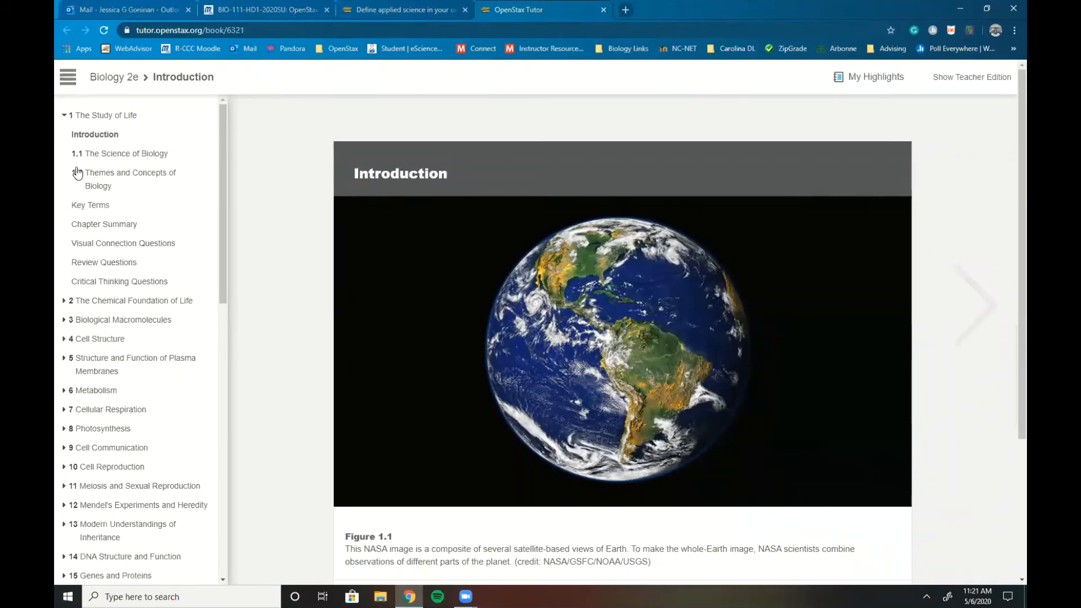
- Open section 1.1 The Science of Biology in the textbook and look through its highlighted passages and text to Testing a Hypothesis
{"action": "left_click", "coordinate": [95, 154]}
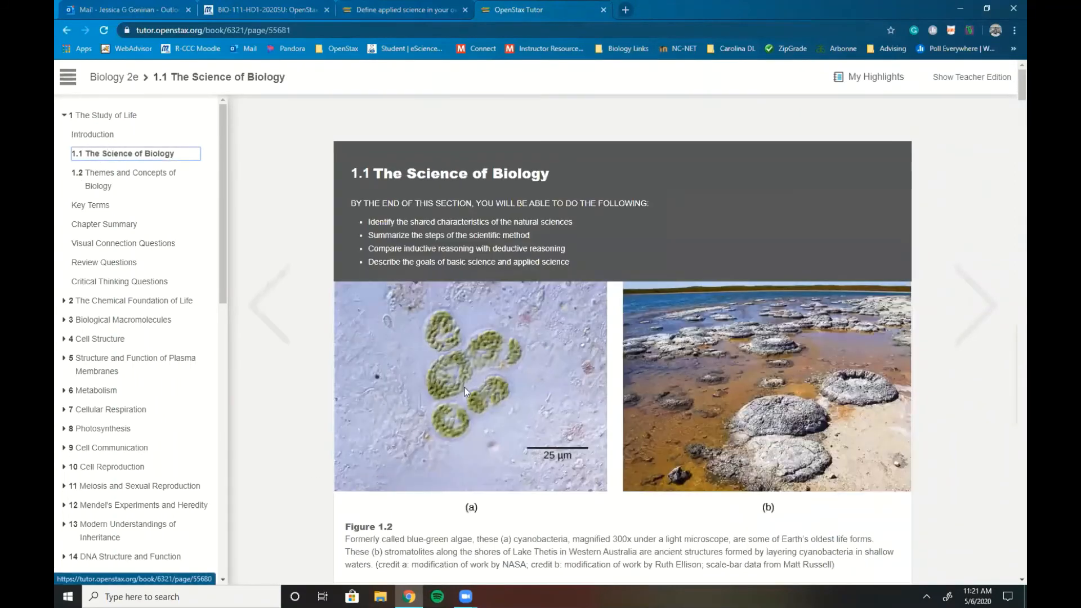
{"action": "scroll", "coordinate": [615, 351], "scroll_direction": "down", "scroll_amount": 15}
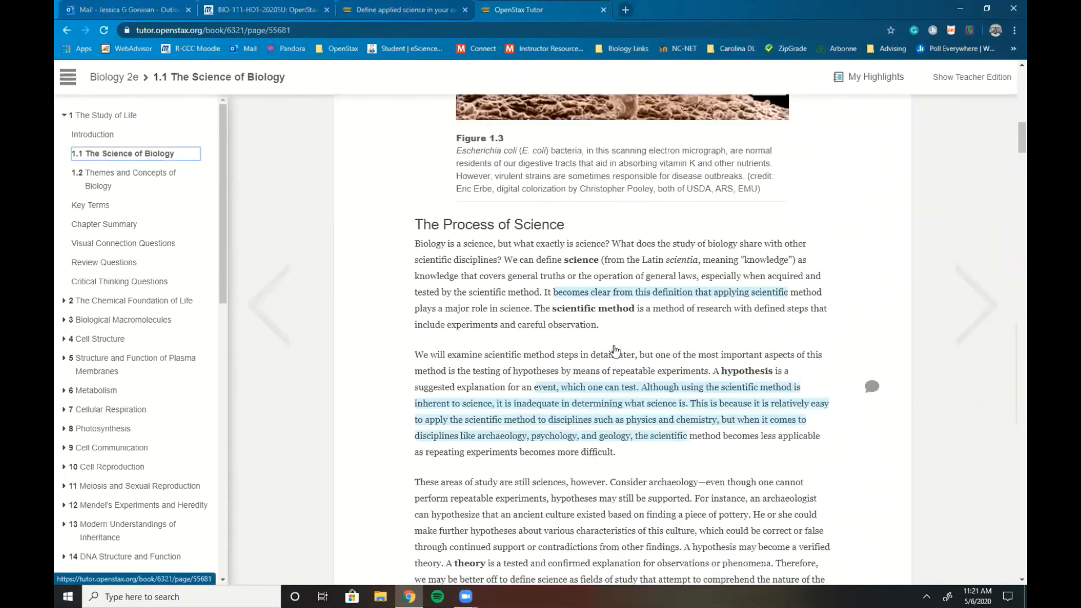
{"action": "scroll", "coordinate": [615, 350], "scroll_direction": "down", "scroll_amount": 1}
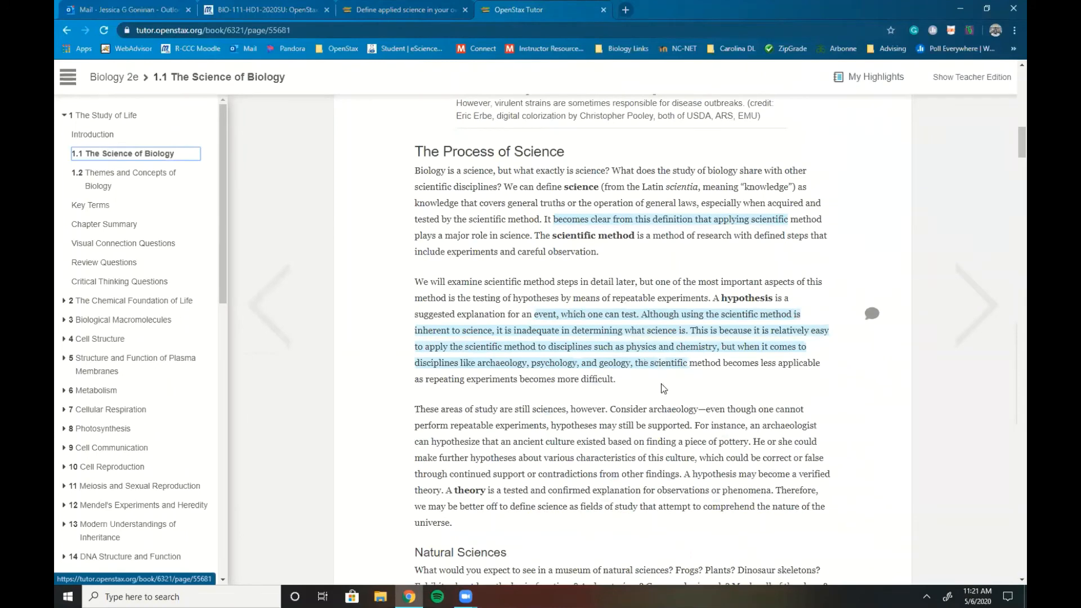
{"action": "scroll", "coordinate": [617, 363], "scroll_direction": "down", "scroll_amount": 12}
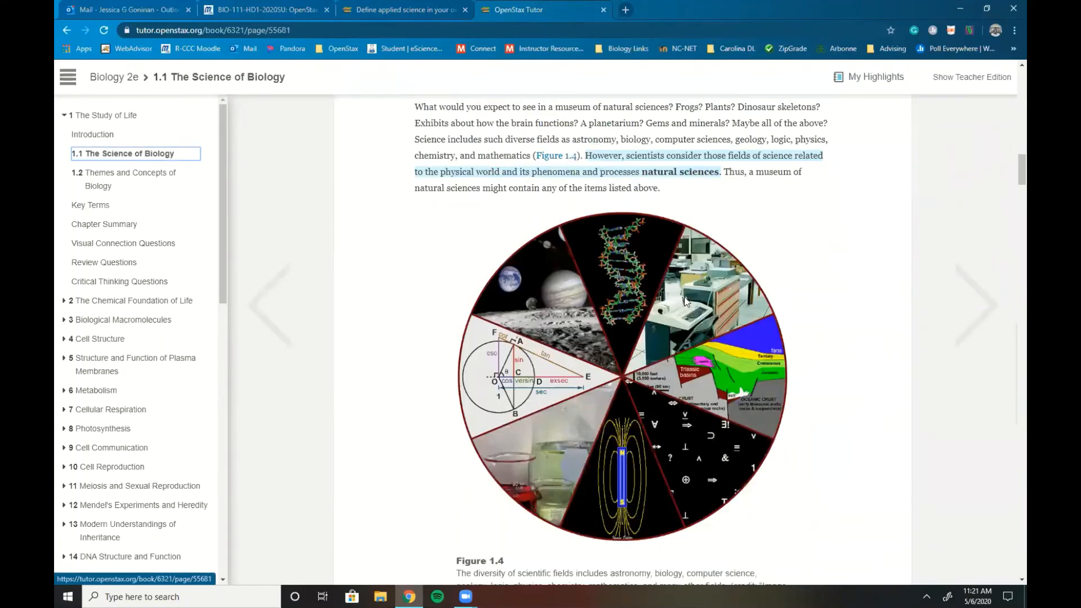
{"action": "scroll", "coordinate": [685, 299], "scroll_direction": "down", "scroll_amount": 10}
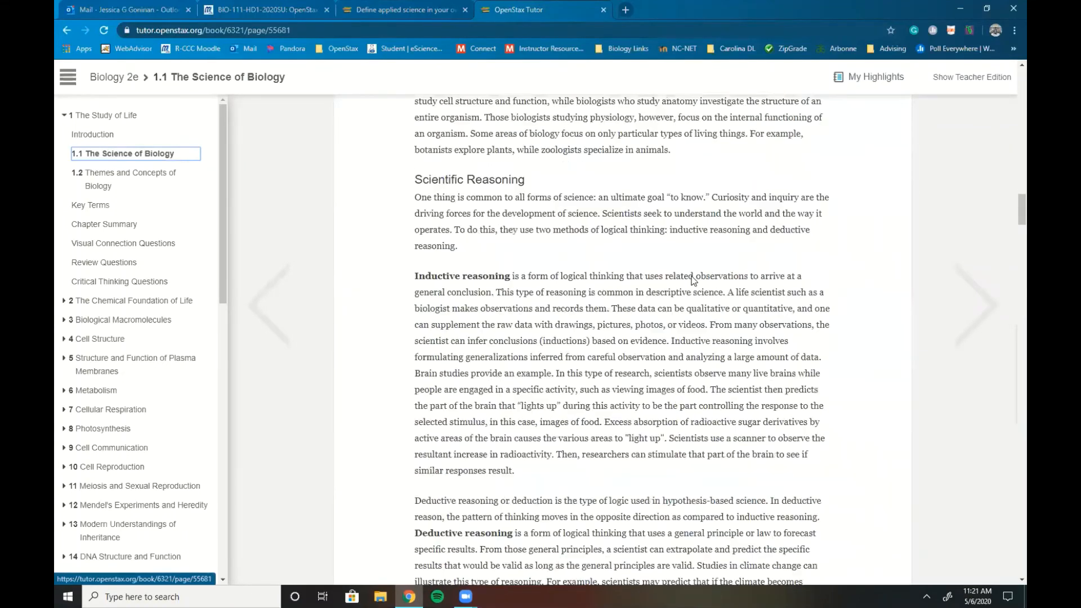
{"action": "scroll", "coordinate": [693, 275], "scroll_direction": "down", "scroll_amount": 10}
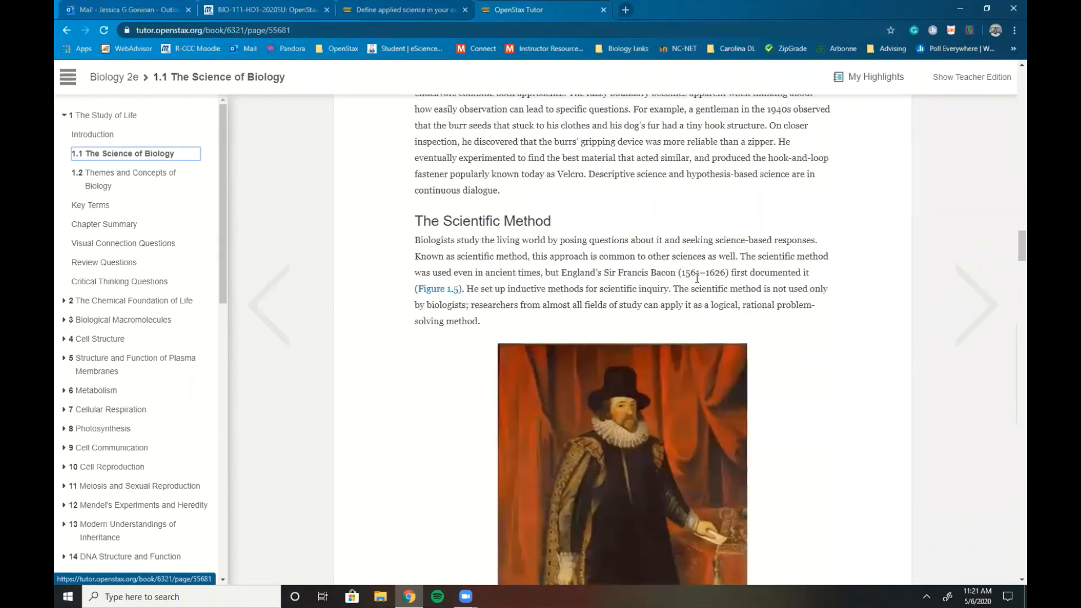
{"action": "scroll", "coordinate": [699, 276], "scroll_direction": "down", "scroll_amount": 12}
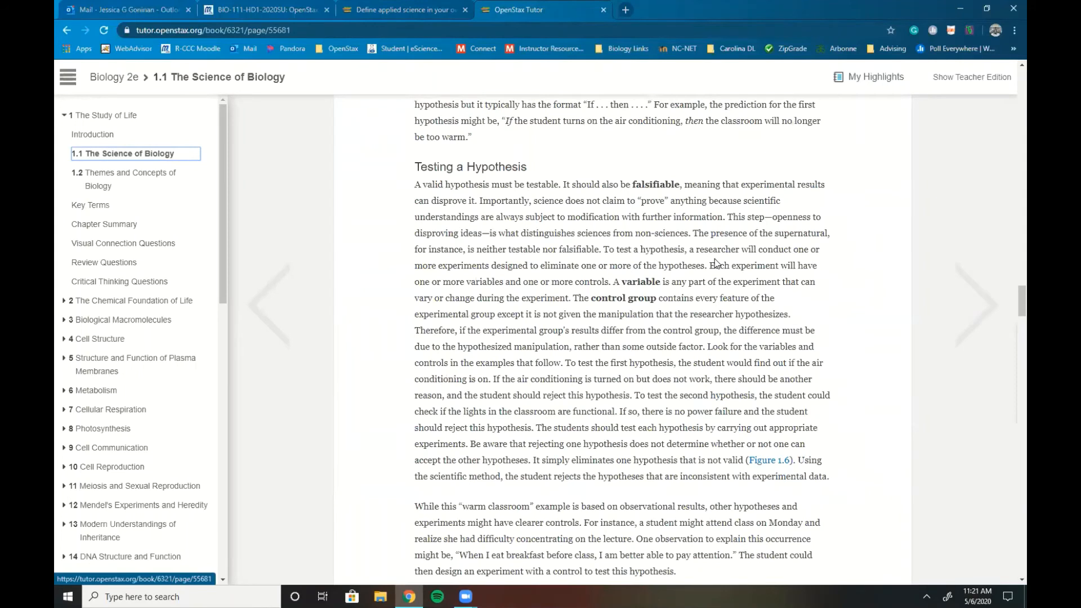
- Search section 1.1 for "applied", go to the second match, close the search, and recheck the assignment question before returning to the book
{"action": "key", "text": "ctrl+f"}
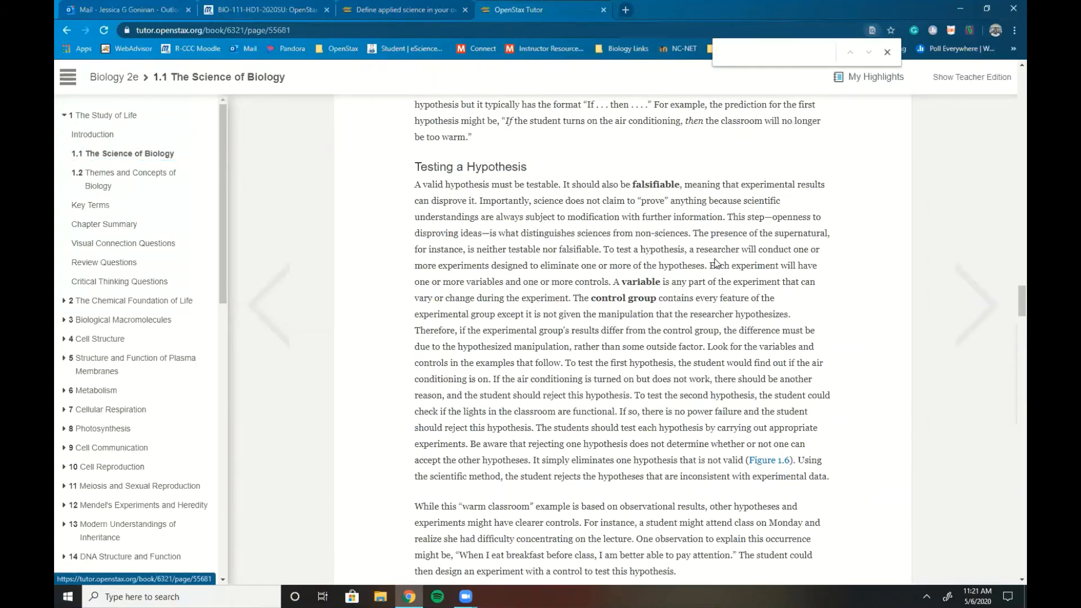
{"action": "type", "text": "applied"}
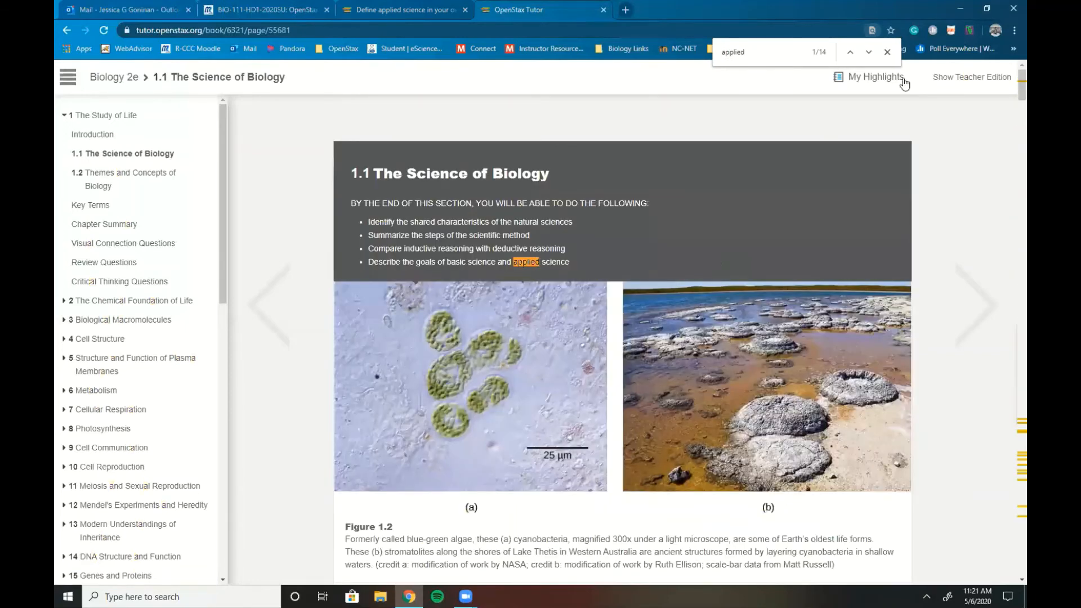
{"action": "left_click", "coordinate": [869, 52]}
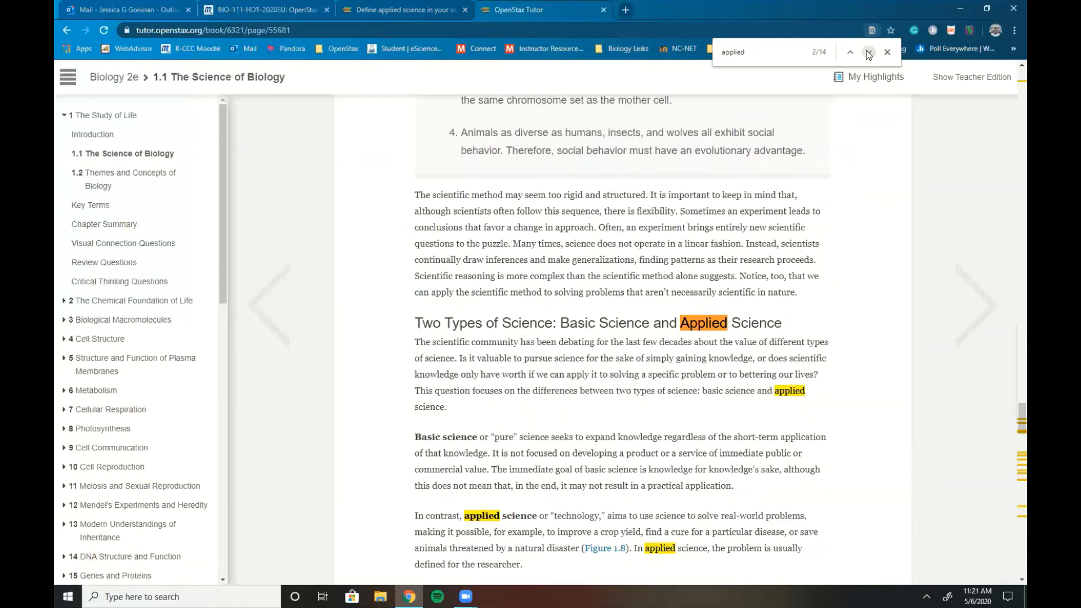
{"action": "scroll", "coordinate": [647, 427], "scroll_direction": "down", "scroll_amount": 1}
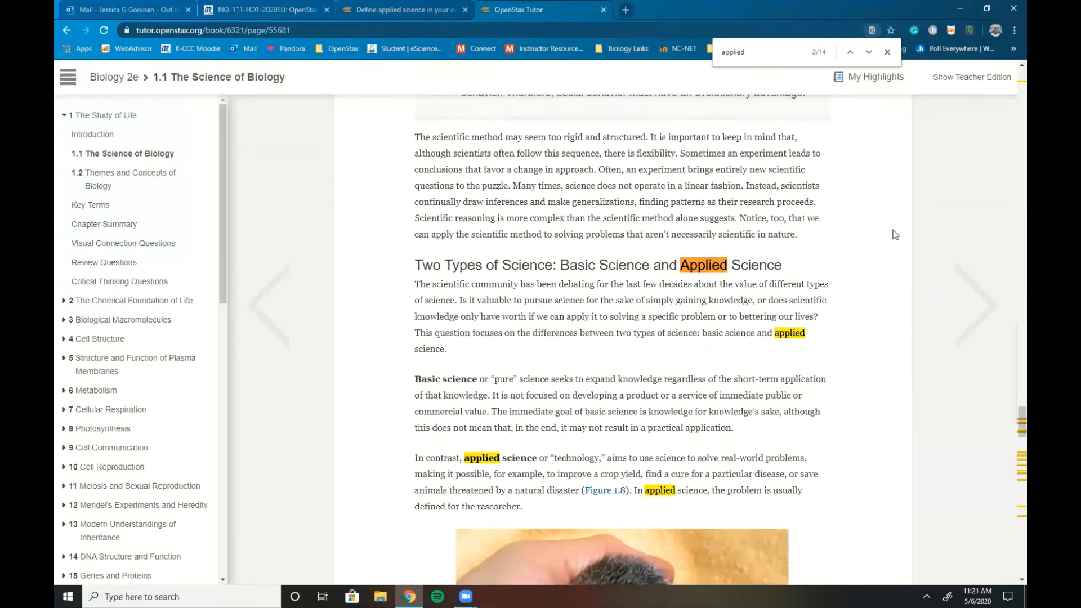
{"action": "left_click", "coordinate": [887, 51]}
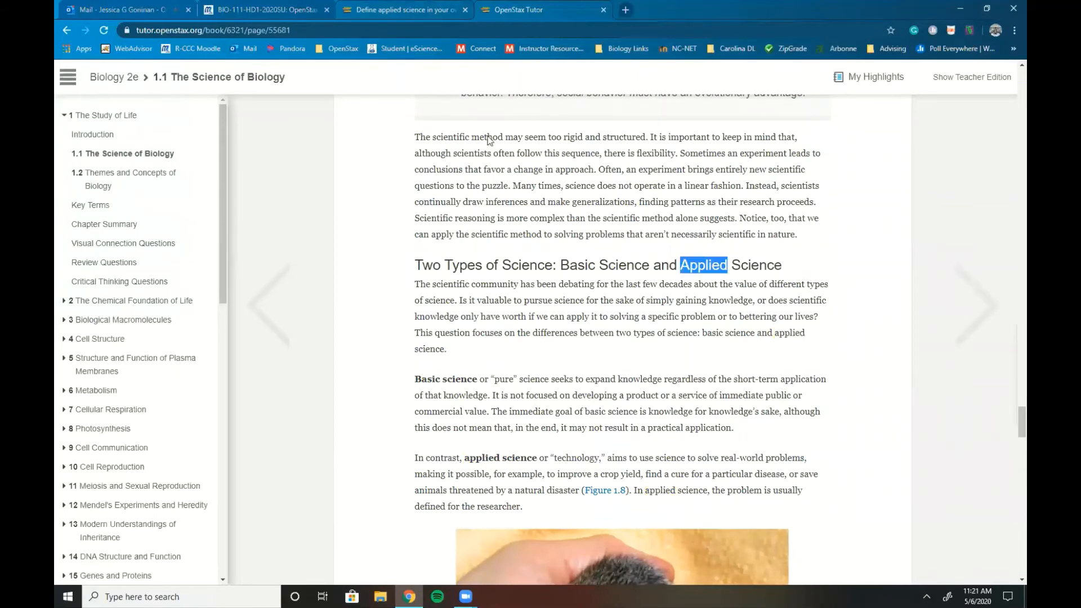
{"action": "left_click", "coordinate": [403, 10]}
{"action": "left_click", "coordinate": [529, 9]}
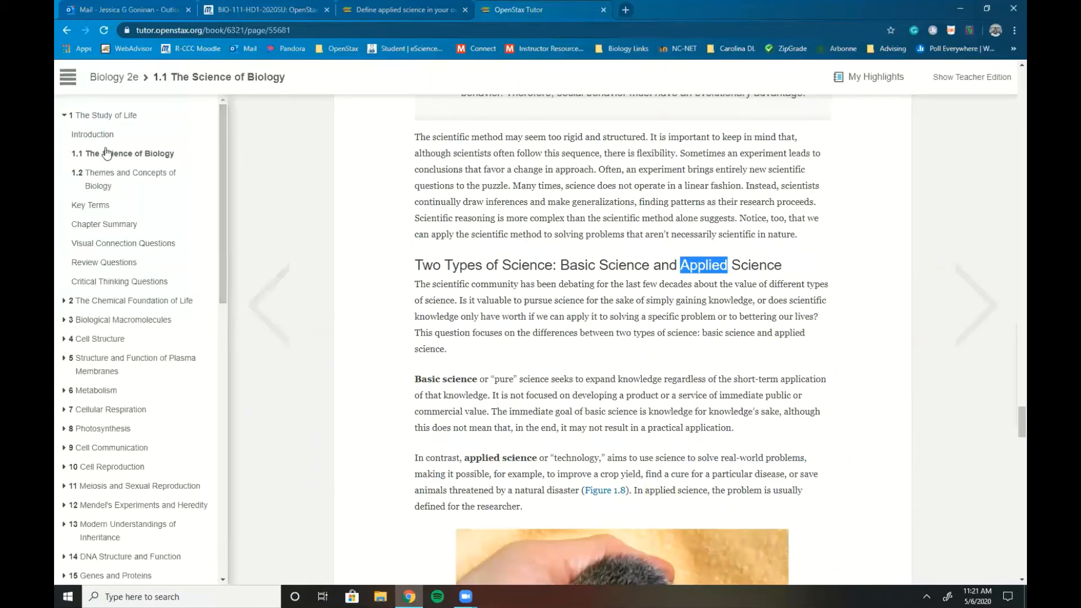
- Open the Key Terms of Chapter 1 and look through the definitions to the end of the list
{"action": "left_click", "coordinate": [95, 211]}
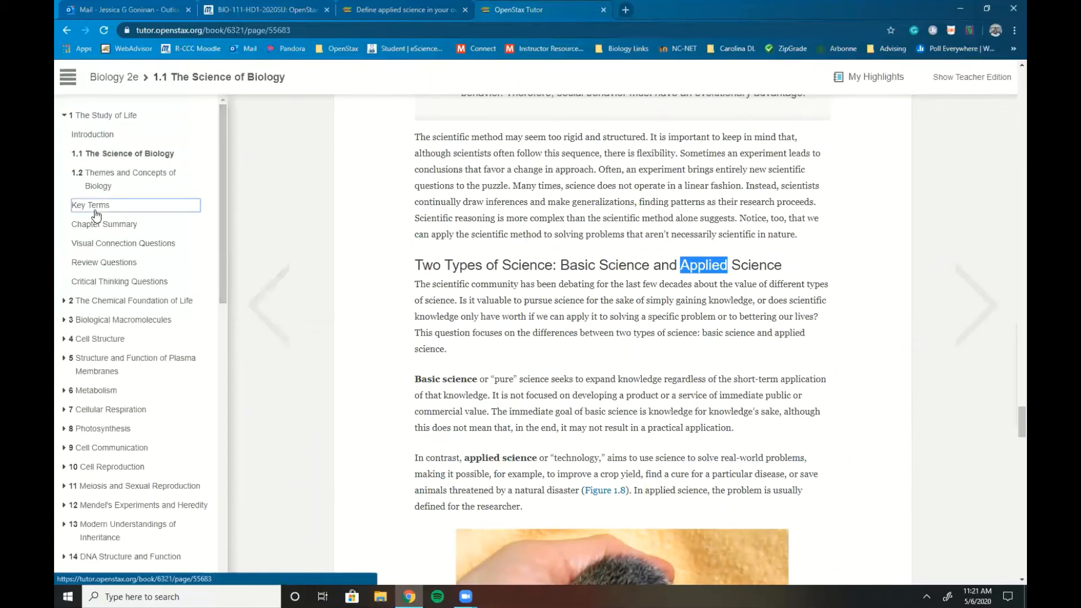
{"action": "scroll", "coordinate": [501, 233], "scroll_direction": "down", "scroll_amount": 8}
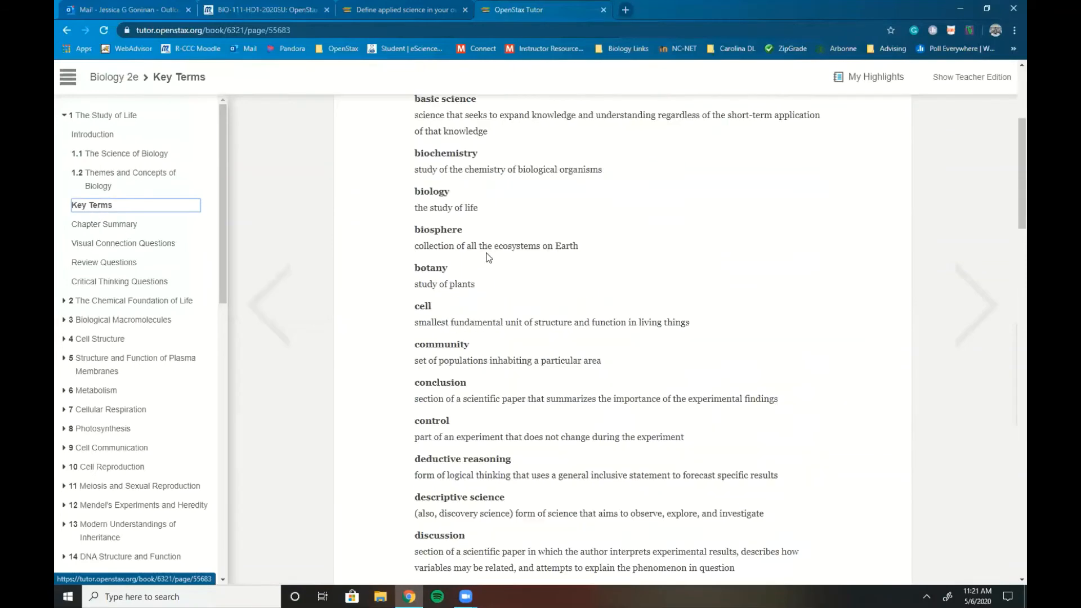
{"action": "scroll", "coordinate": [501, 234], "scroll_direction": "down", "scroll_amount": 20}
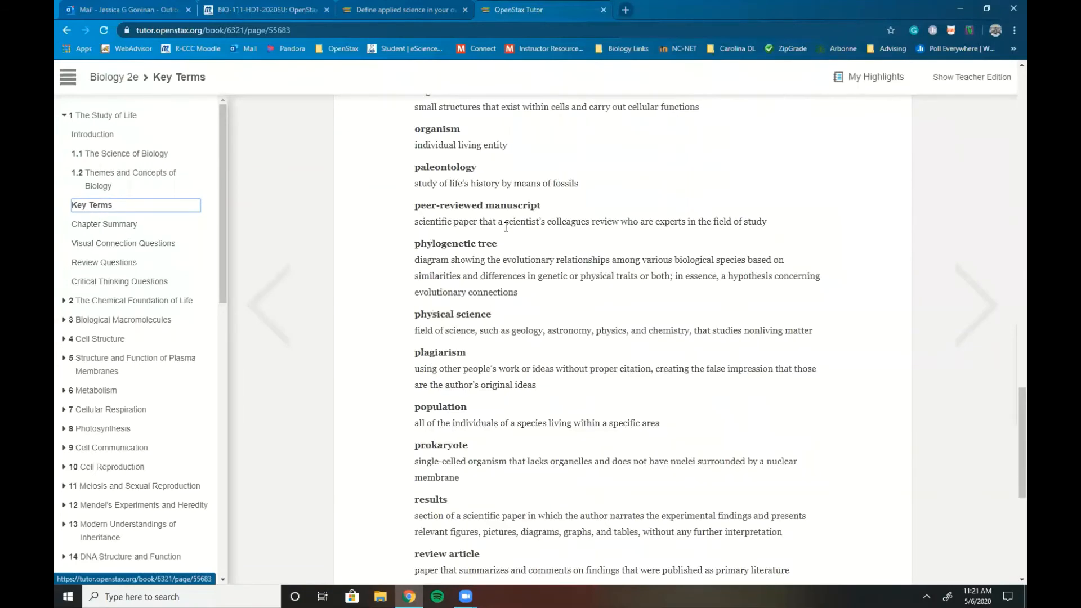
{"action": "scroll", "coordinate": [457, 235], "scroll_direction": "down", "scroll_amount": 3}
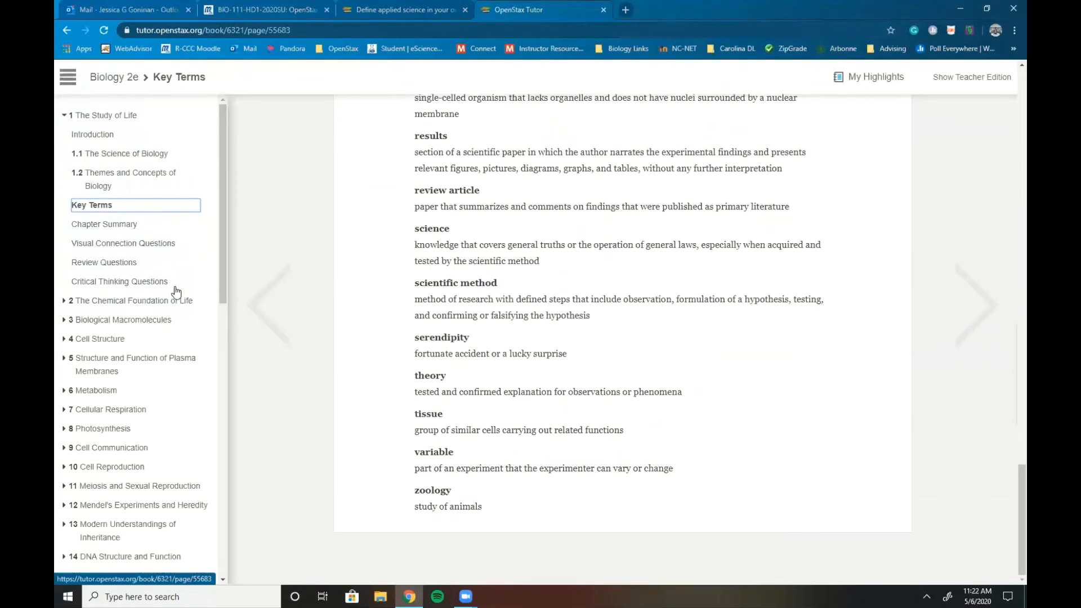
- Open the Chapter Summary of Chapter 1 and look over the summaries of sections 1.1 and 1.2
{"action": "left_click", "coordinate": [94, 225]}
{"action": "scroll", "coordinate": [628, 277], "scroll_direction": "down", "scroll_amount": 2}
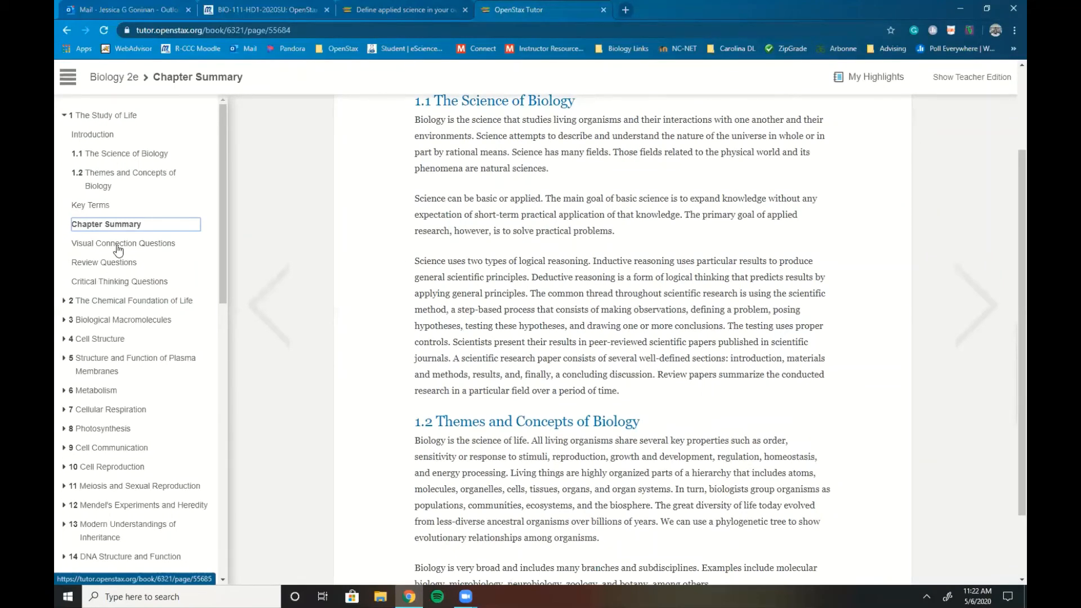
{"action": "scroll", "coordinate": [604, 338], "scroll_direction": "down", "scroll_amount": 2}
{"action": "scroll", "coordinate": [356, 369], "scroll_direction": "up", "scroll_amount": 3}
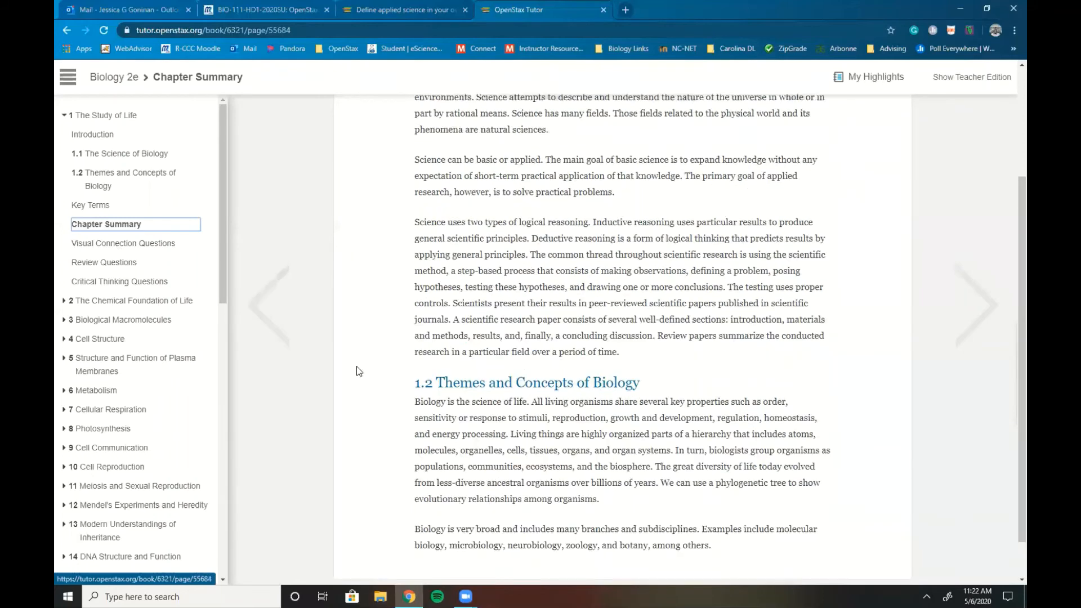
- Open the Visual Connection Questions of Chapter 1 and look through all three questions
{"action": "left_click", "coordinate": [149, 245]}
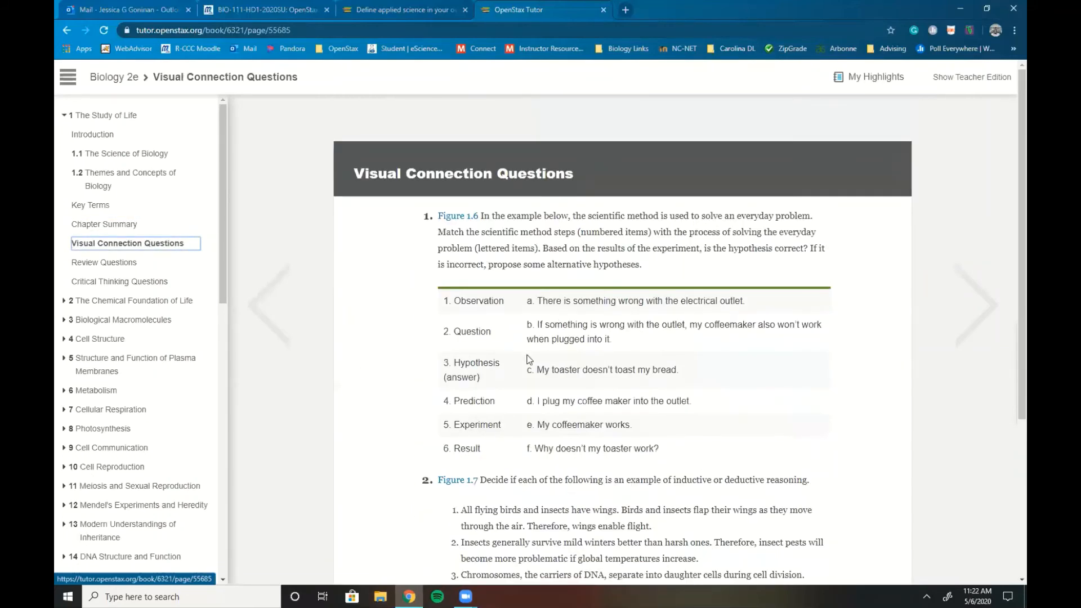
{"action": "scroll", "coordinate": [487, 311], "scroll_direction": "down", "scroll_amount": 2}
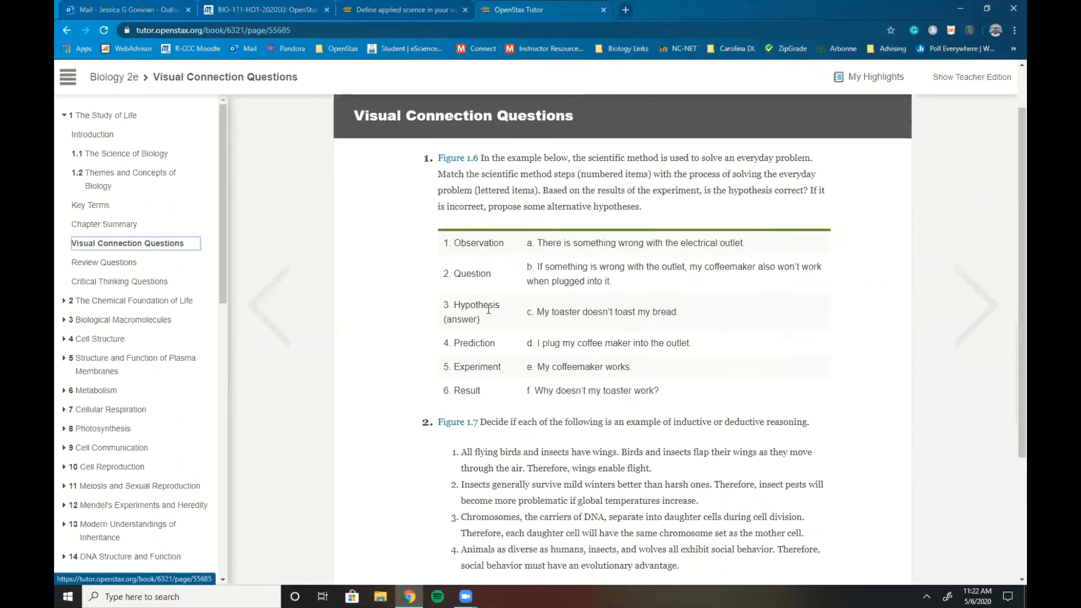
{"action": "scroll", "coordinate": [492, 290], "scroll_direction": "down", "scroll_amount": 1}
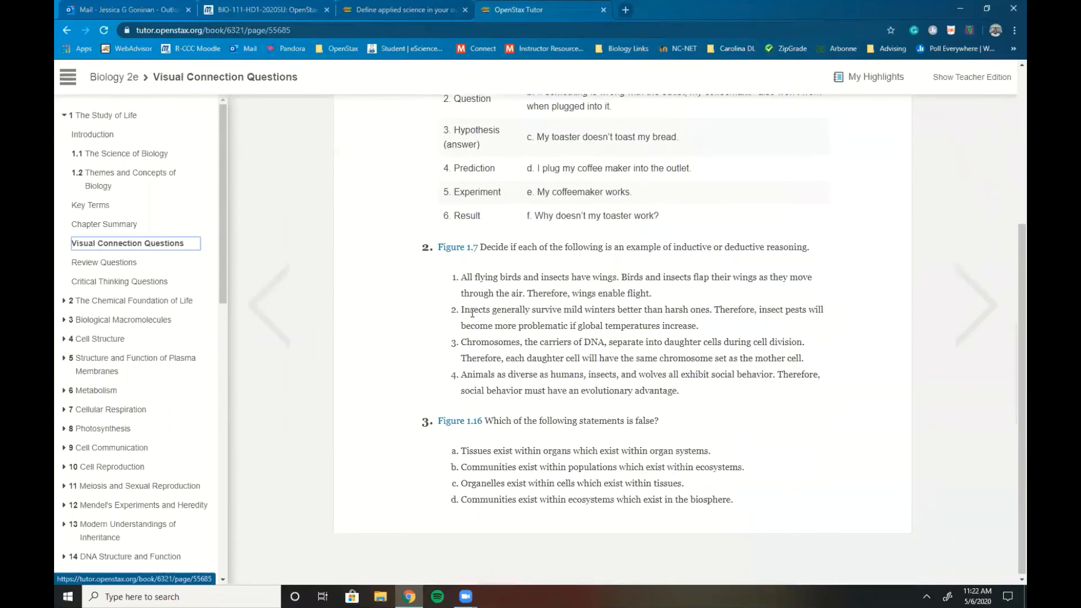
{"action": "scroll", "coordinate": [408, 313], "scroll_direction": "up", "scroll_amount": 1}
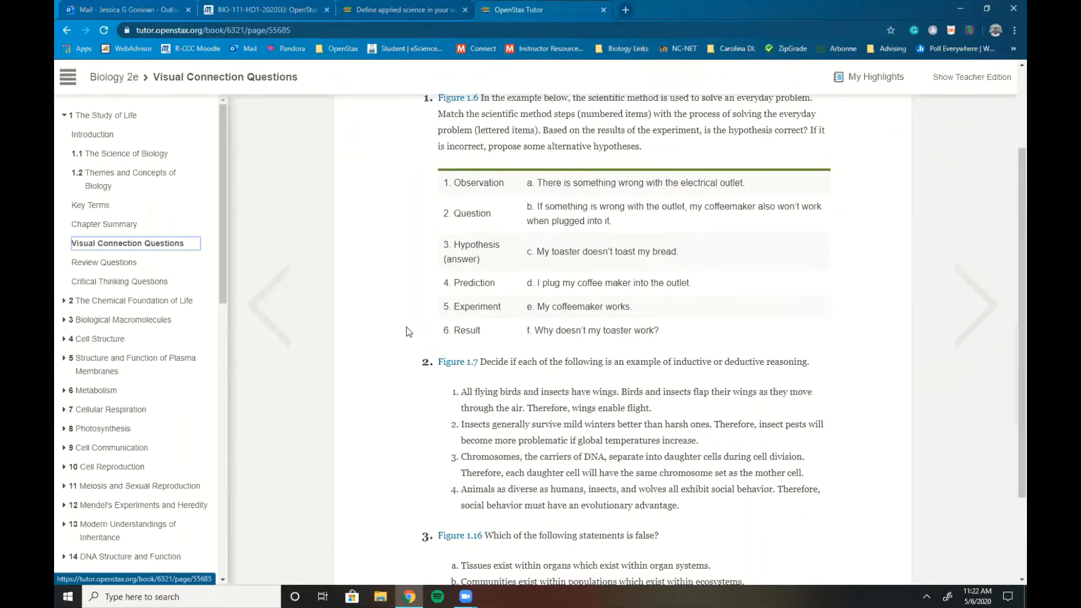
{"action": "scroll", "coordinate": [427, 333], "scroll_direction": "up", "scroll_amount": 1}
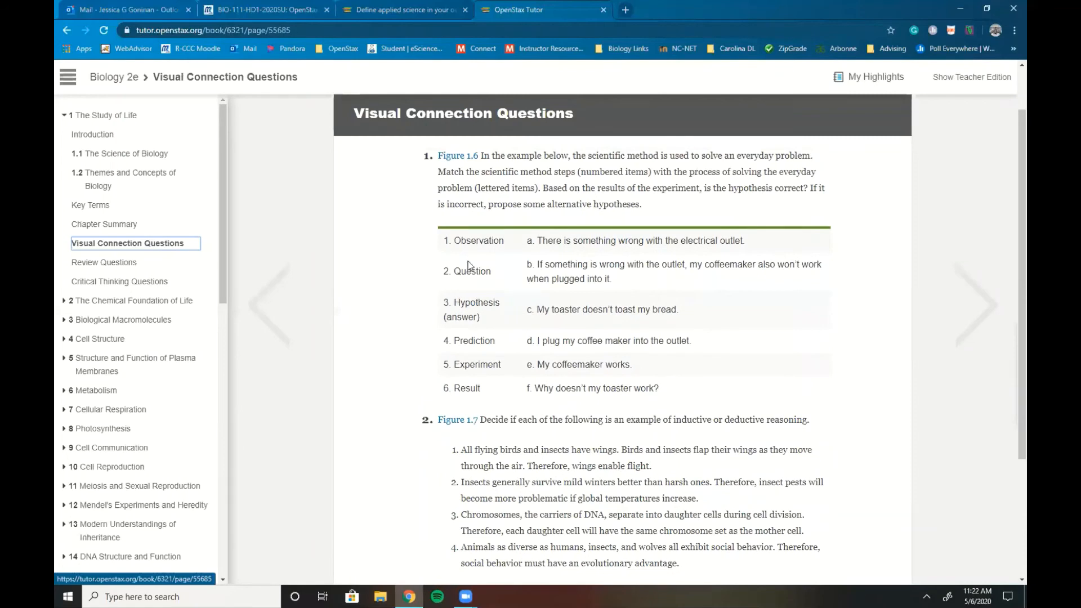
- Open the Review Questions of Chapter 1 and look through the multiple-choice questions to question 15
{"action": "left_click", "coordinate": [129, 263]}
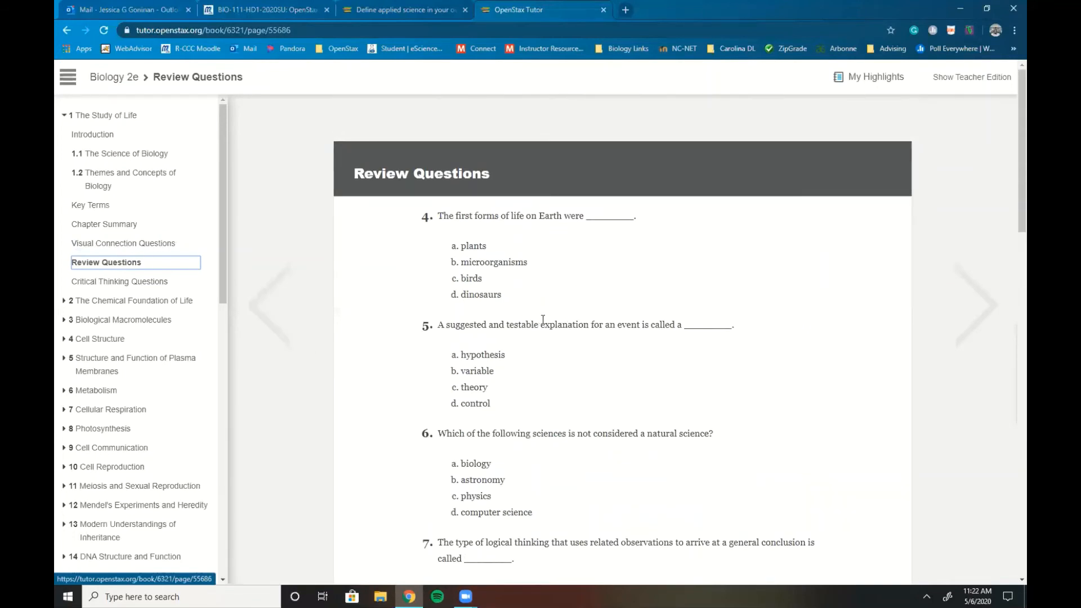
{"action": "scroll", "coordinate": [600, 329], "scroll_direction": "down", "scroll_amount": 1}
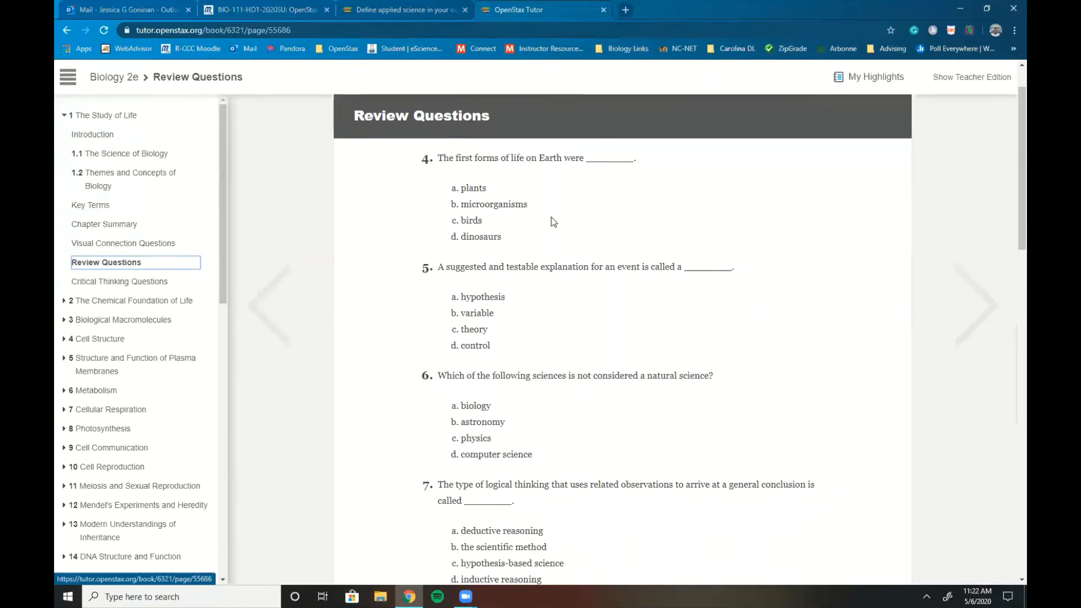
{"action": "scroll", "coordinate": [578, 383], "scroll_direction": "down", "scroll_amount": 13}
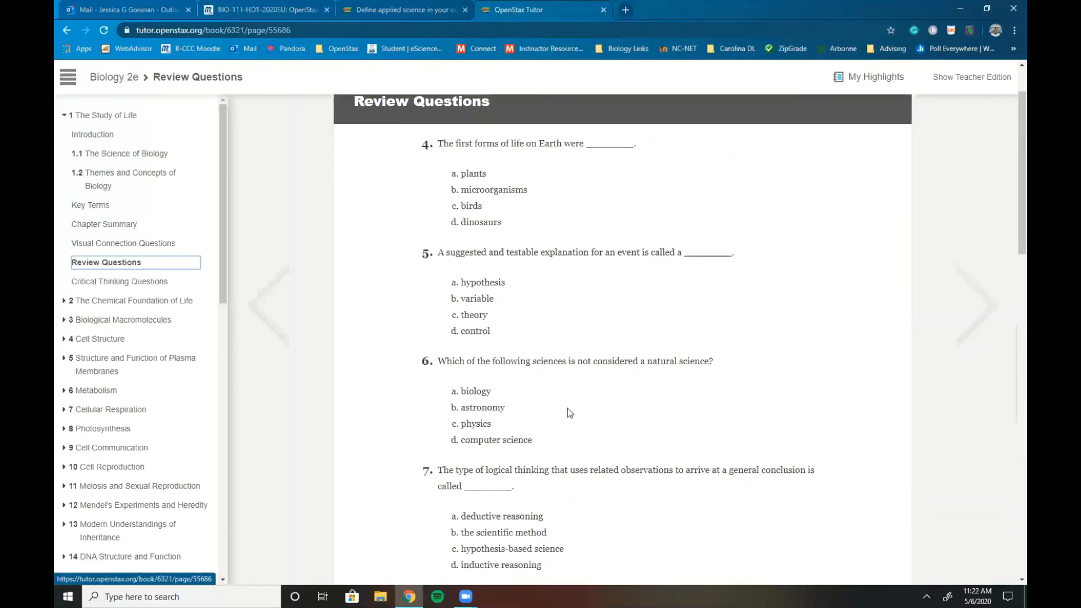
{"action": "scroll", "coordinate": [578, 372], "scroll_direction": "down", "scroll_amount": 5}
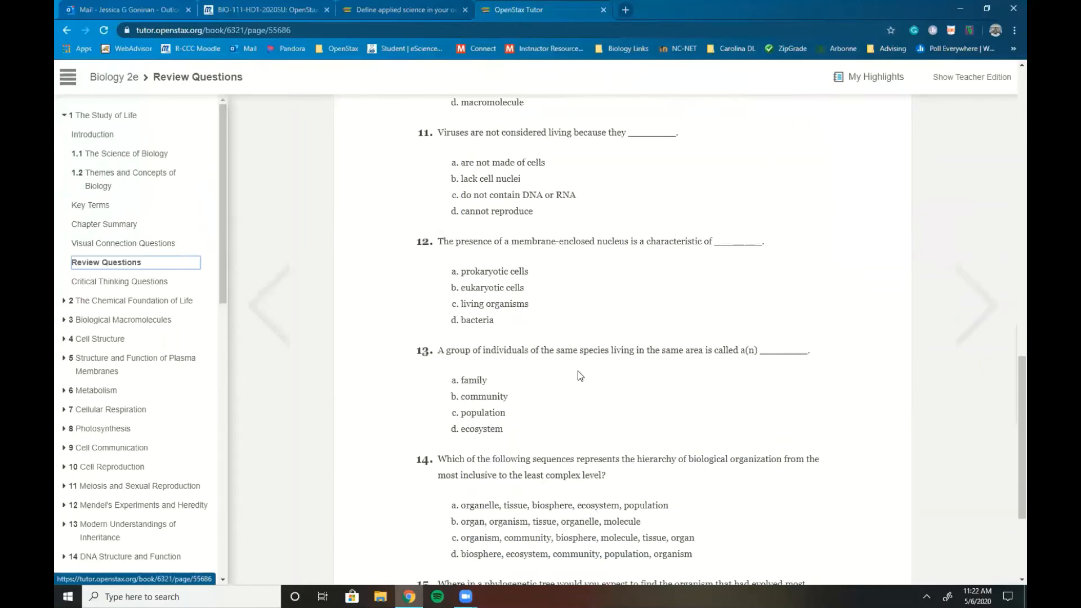
{"action": "scroll", "coordinate": [577, 371], "scroll_direction": "up", "scroll_amount": 1}
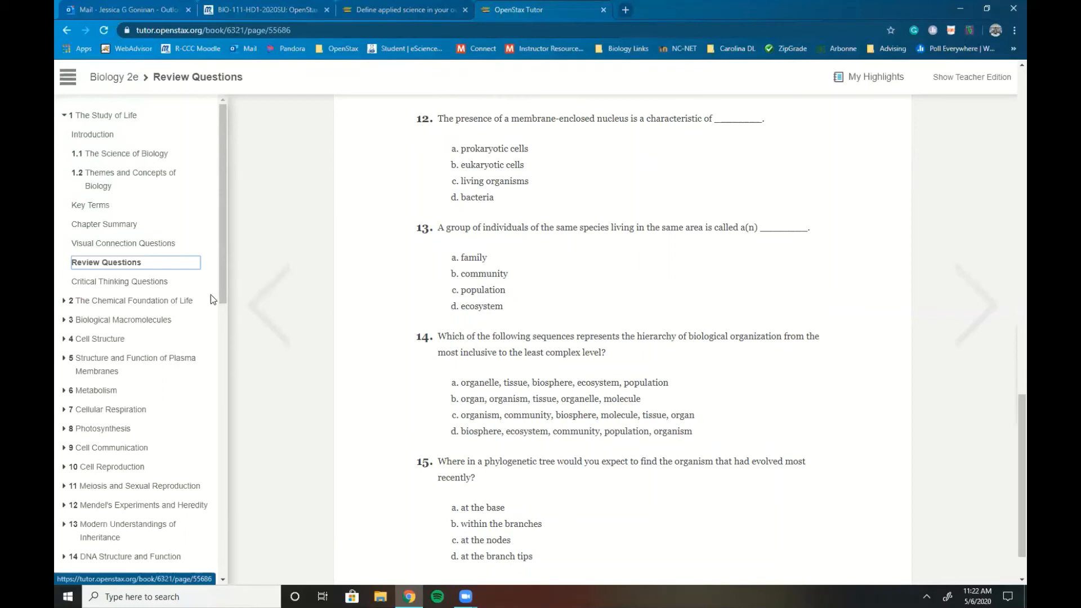
- Look through the book's full chapter list, and open the Critical Thinking Questions of Chapter 1
{"action": "left_click_drag", "start_coordinate": [223, 382], "coordinate": [216, 577]}
{"action": "left_click_drag", "start_coordinate": [222, 399], "coordinate": [223, 126]}
{"action": "left_click", "coordinate": [134, 284]}
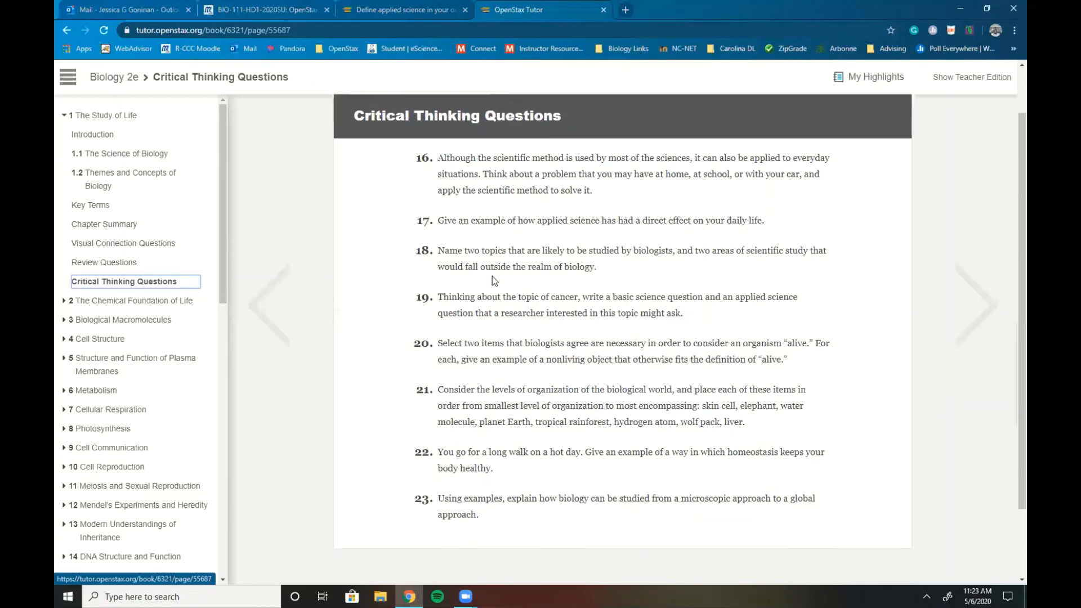
- Close the textbook, glance at the Chapter 1 & 2 assignment overview, and go back to the course dashboard
{"action": "middle_click", "coordinate": [577, 9]}
{"action": "left_click", "coordinate": [970, 115]}
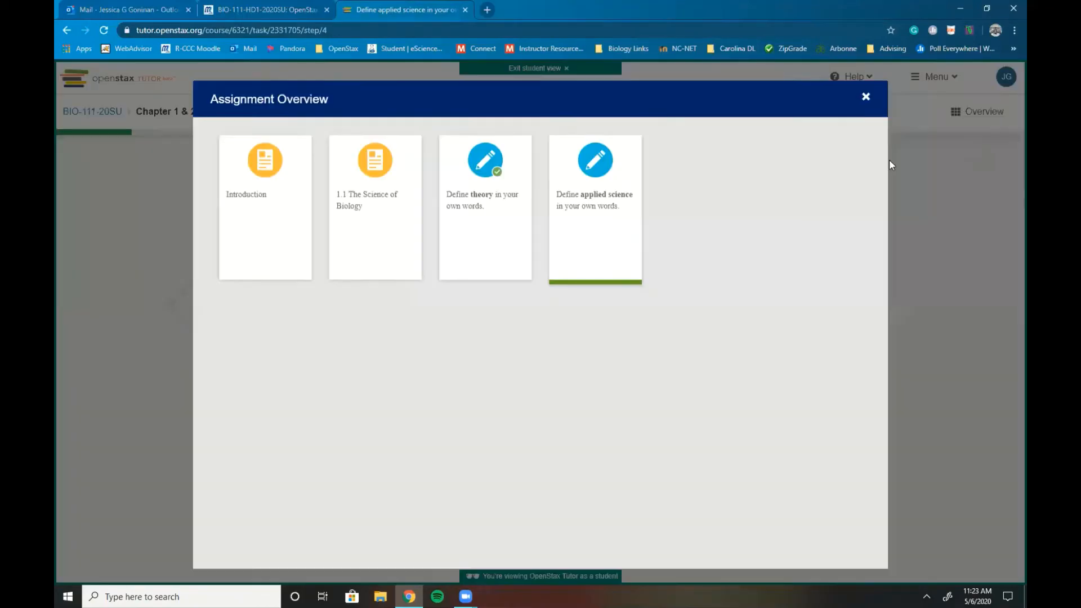
{"action": "left_click", "coordinate": [864, 99]}
{"action": "left_click", "coordinate": [935, 76]}
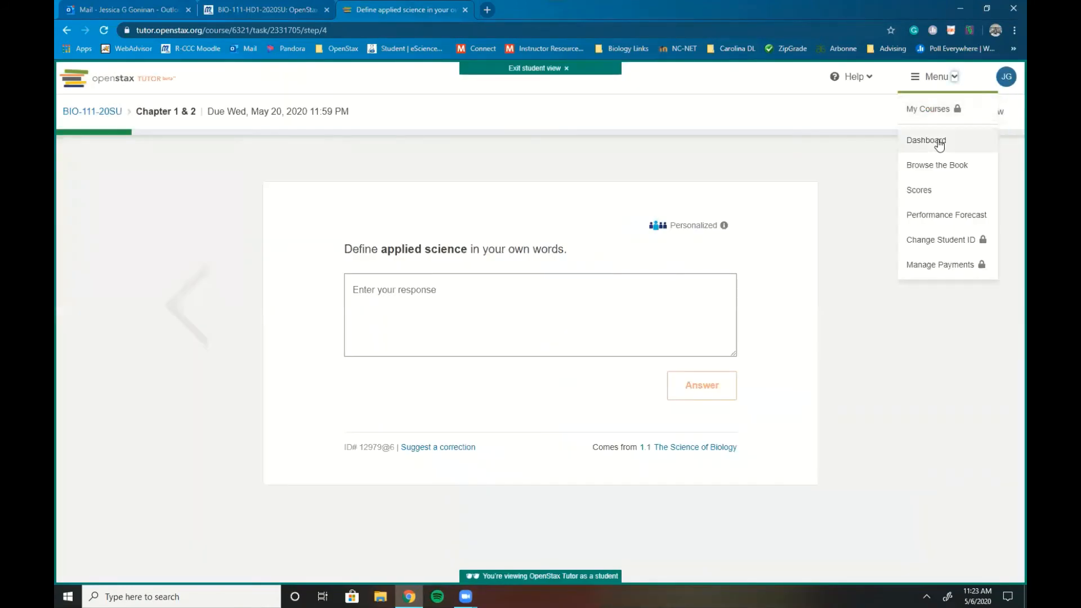
{"action": "left_click", "coordinate": [936, 139]}
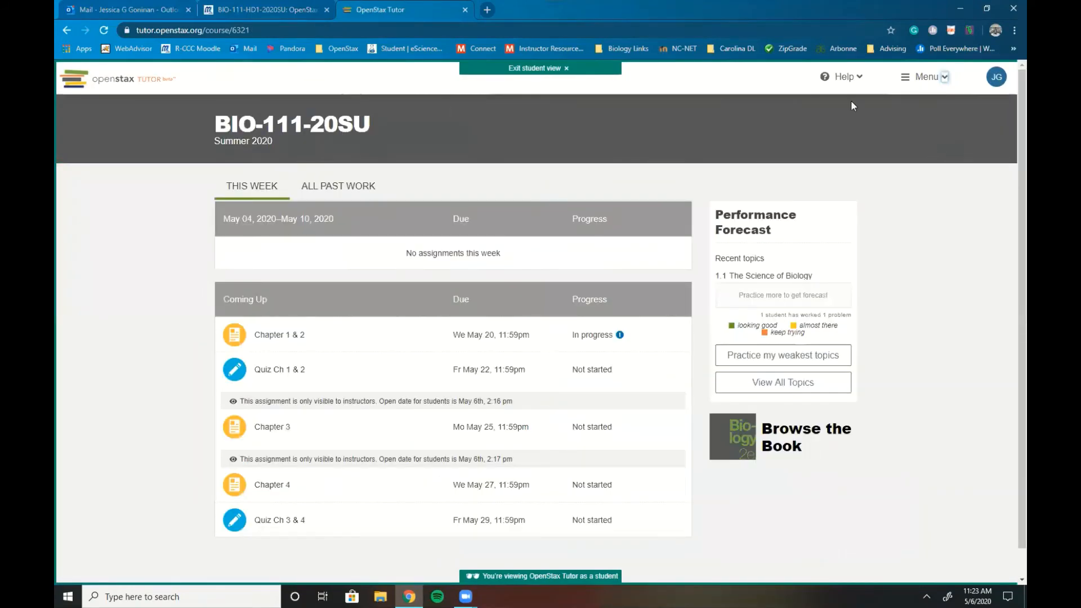
- Open the course Scores and check the score and progress for the Chapter 1 & 2 assignment
{"action": "left_click", "coordinate": [931, 83]}
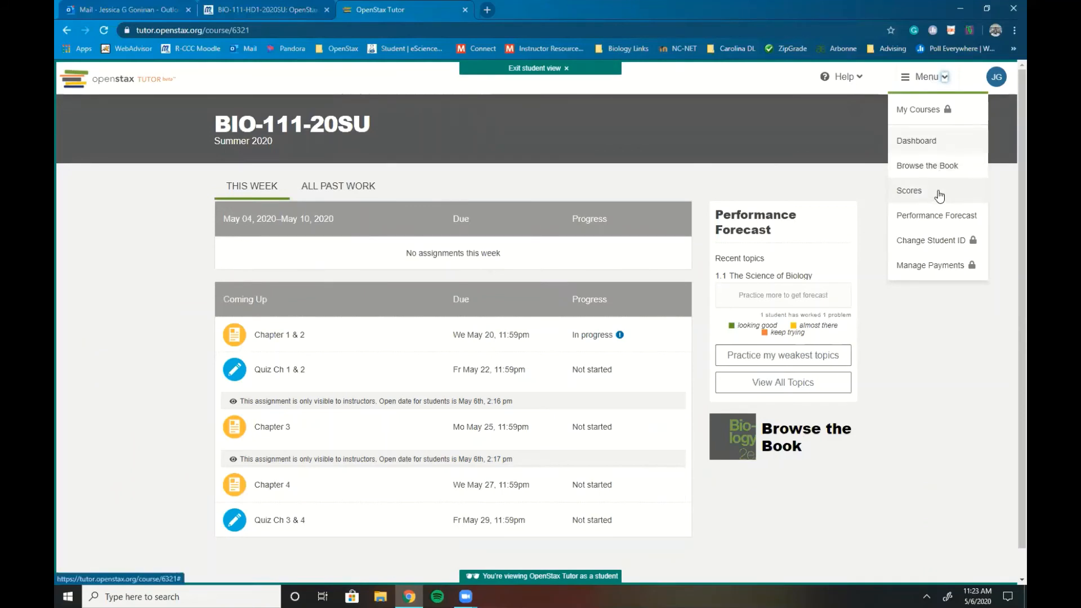
{"action": "left_click", "coordinate": [909, 191]}
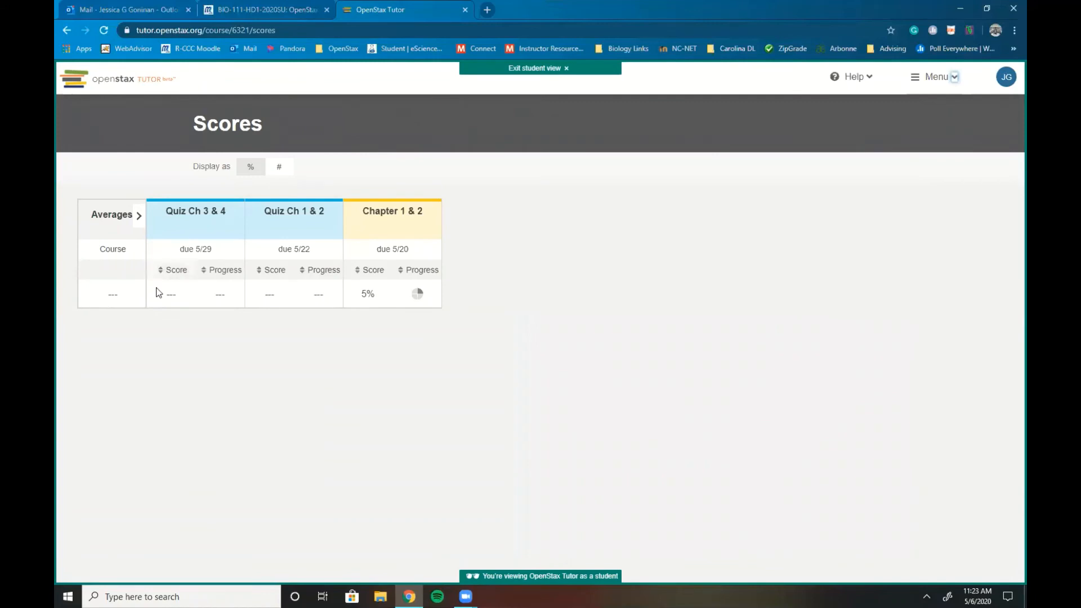
{"action": "mouse_move", "coordinate": [417, 293]}
{"action": "mouse_move", "coordinate": [417, 303]}
- Return to the course dashboard and look at the Performance Forecast's option for practicing the weakest topics
{"action": "left_click", "coordinate": [929, 78]}
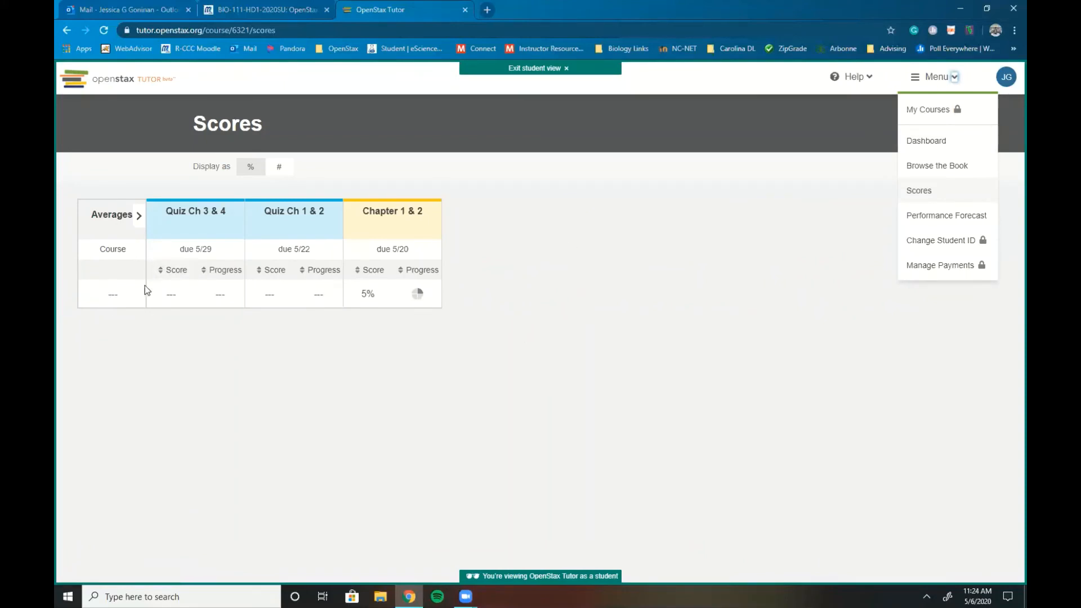
{"action": "left_click", "coordinate": [943, 144]}
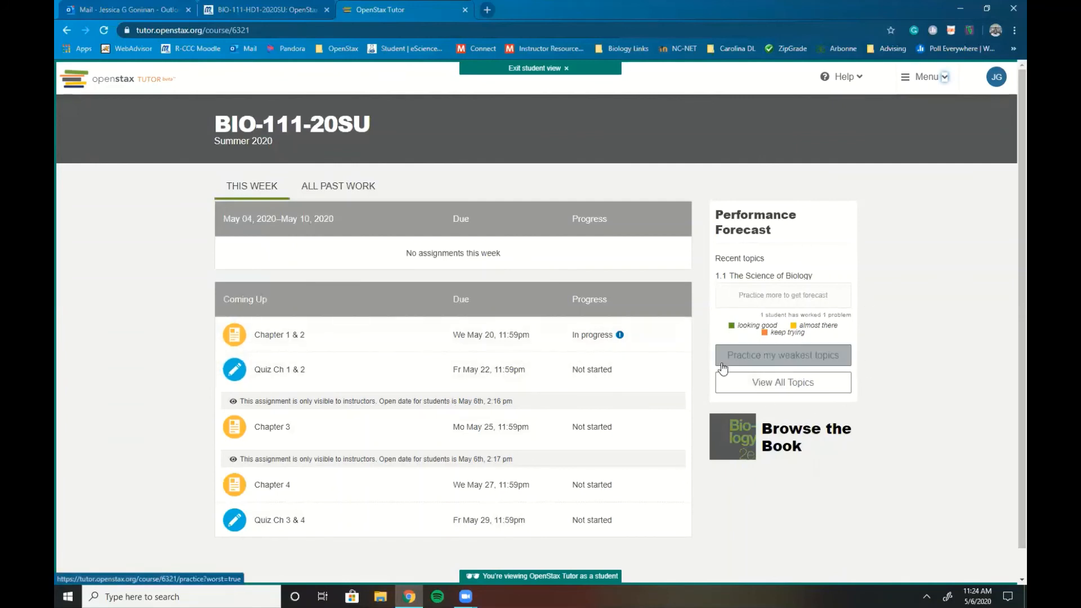
{"action": "left_click", "coordinate": [778, 366]}
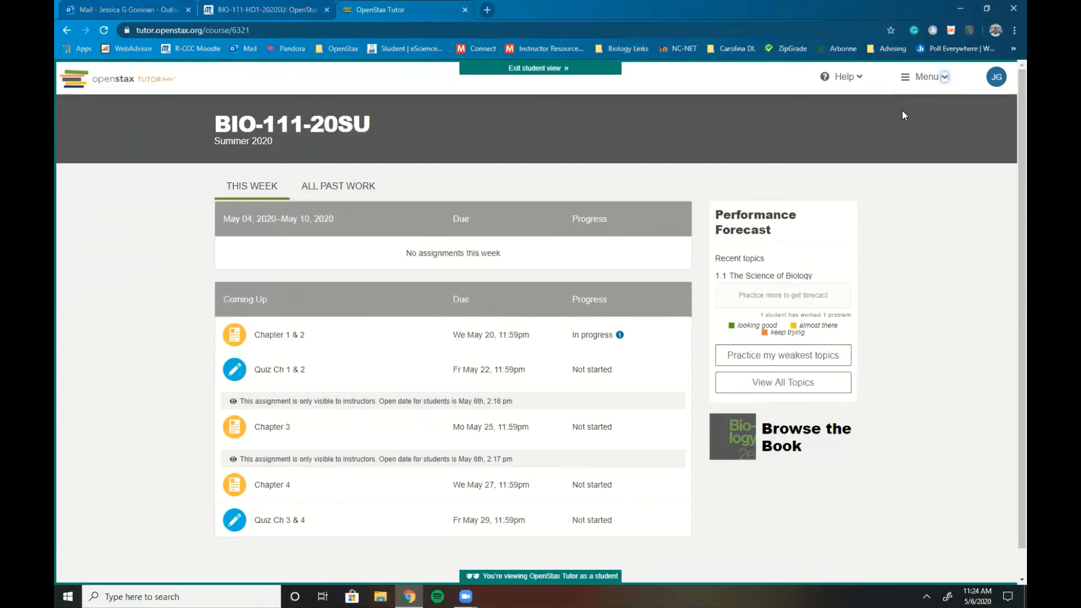
- Look over the course navigation options and the available help resources, and close both lists
{"action": "left_click", "coordinate": [924, 82]}
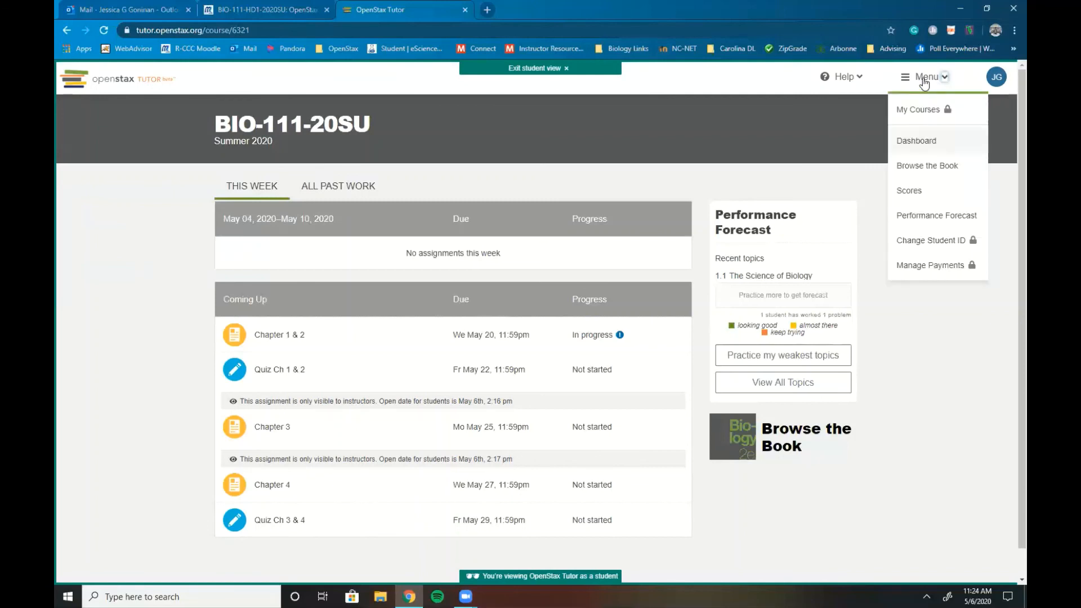
{"action": "left_click", "coordinate": [924, 82]}
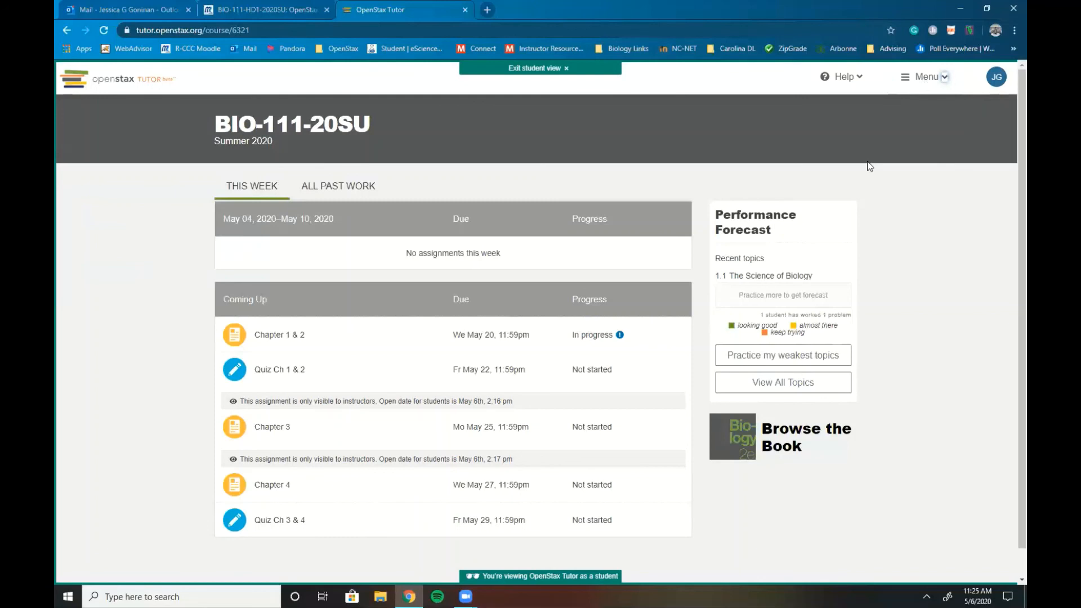
{"action": "left_click", "coordinate": [841, 77]}
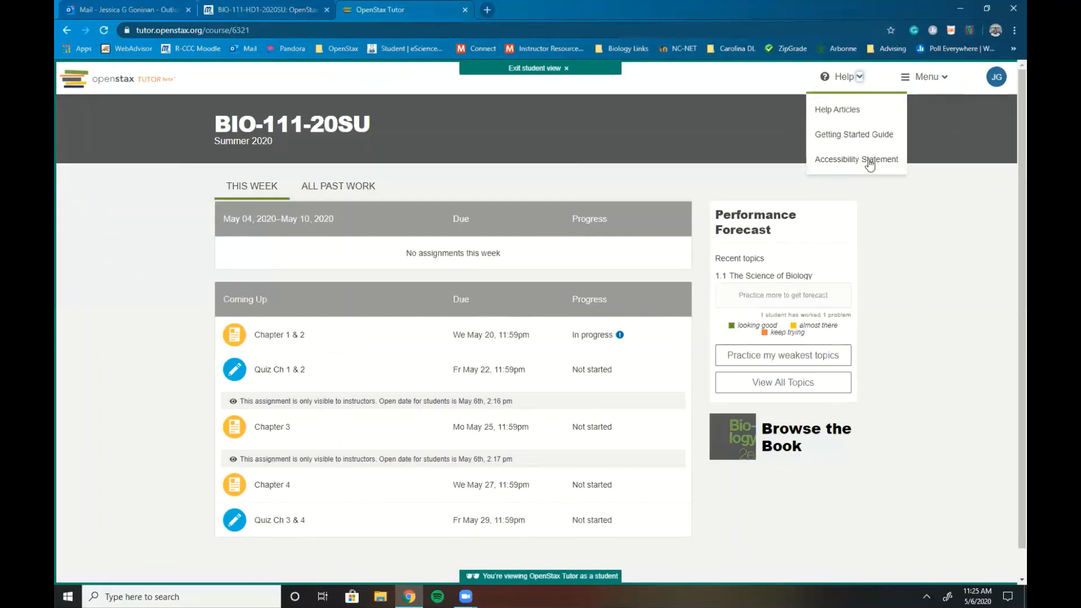
{"action": "left_click", "coordinate": [697, 180]}
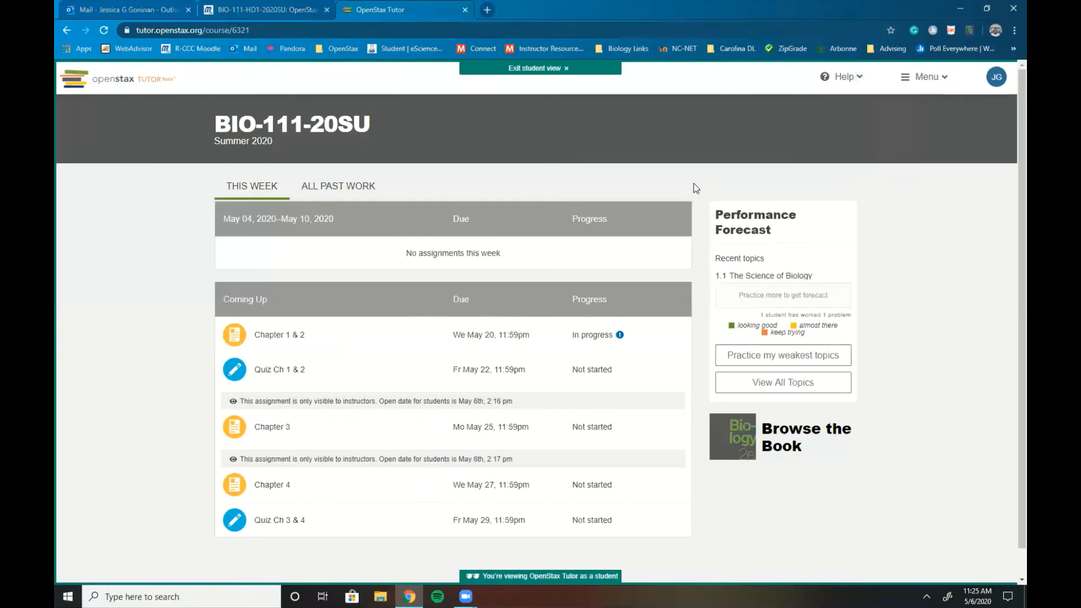